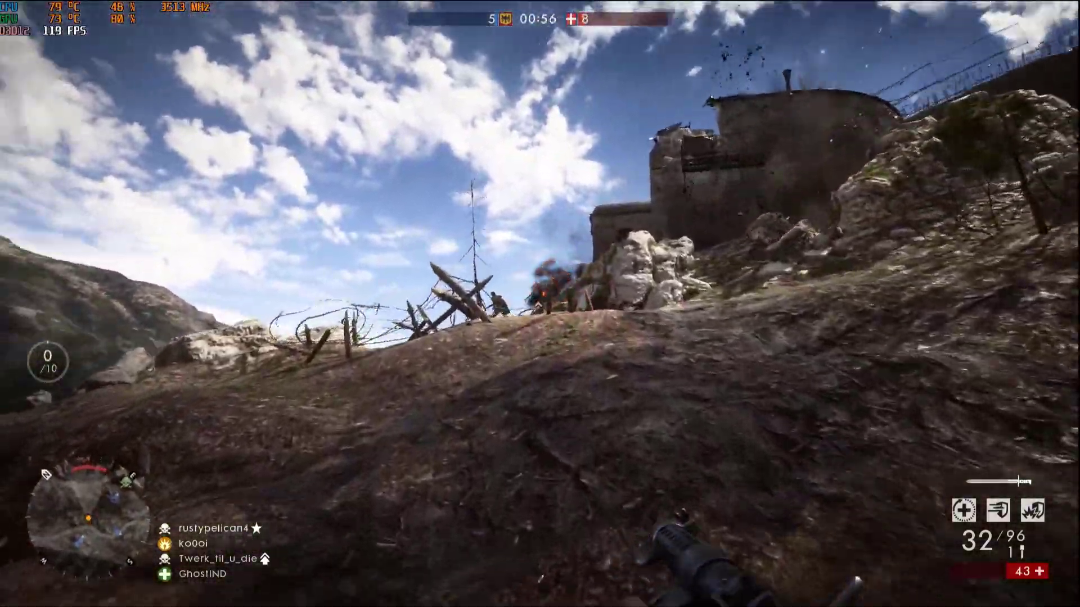
{"action": "key", "text": "w"}
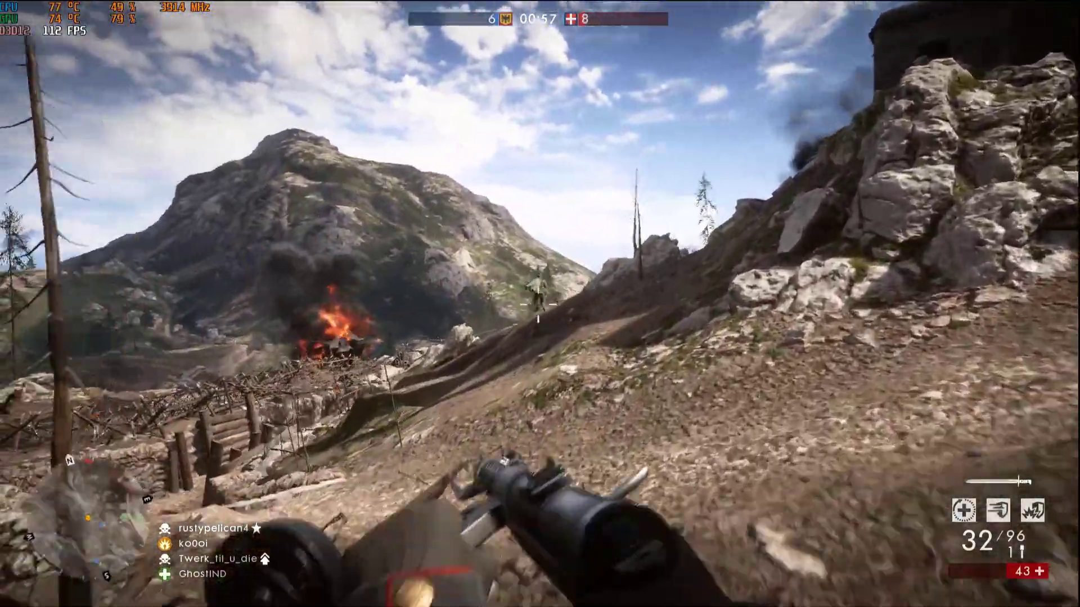
{"action": "right_click", "coordinate": [540, 303]}
{"action": "left_click", "coordinate": [540, 304]}
{"action": "left_click", "coordinate": [540, 303]}
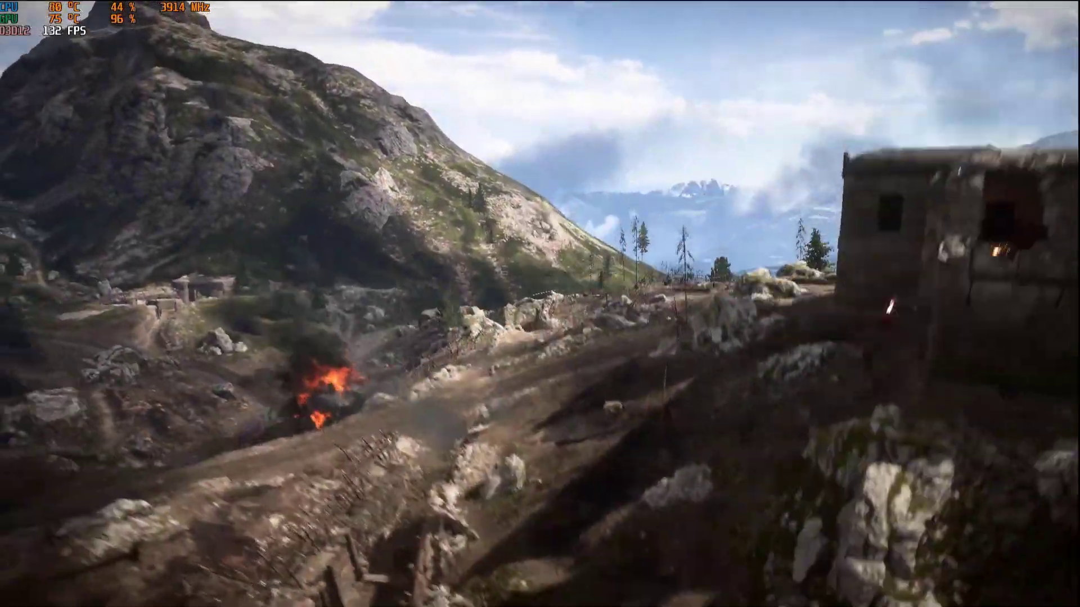
{"action": "key", "text": "Escape"}
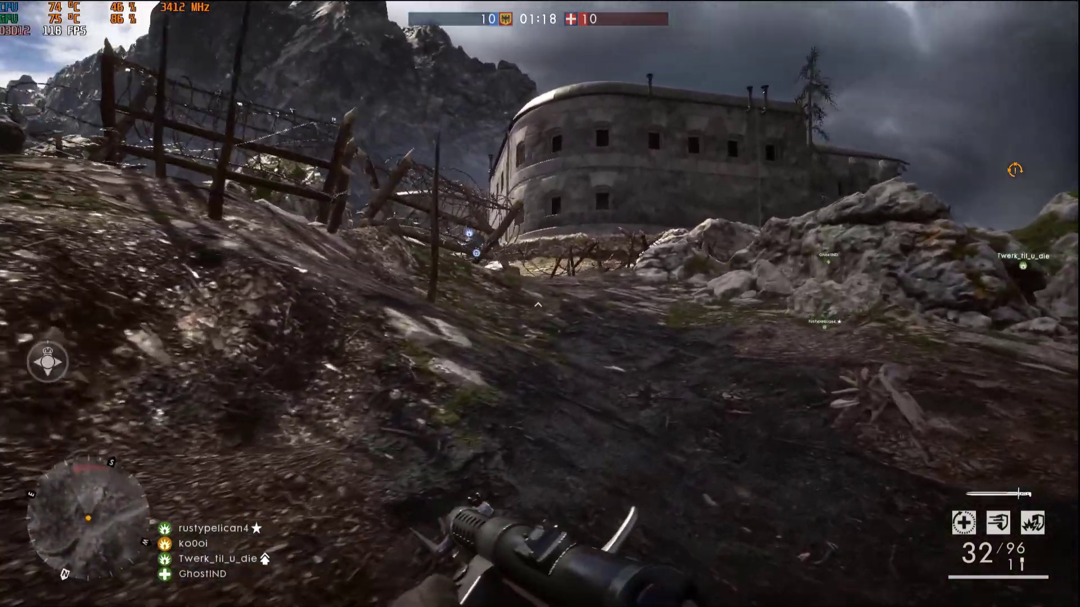
{"action": "key", "text": "w"}
{"action": "key", "text": "w"}
{"action": "key", "text": "w"}
{"action": "key", "text": "w"}
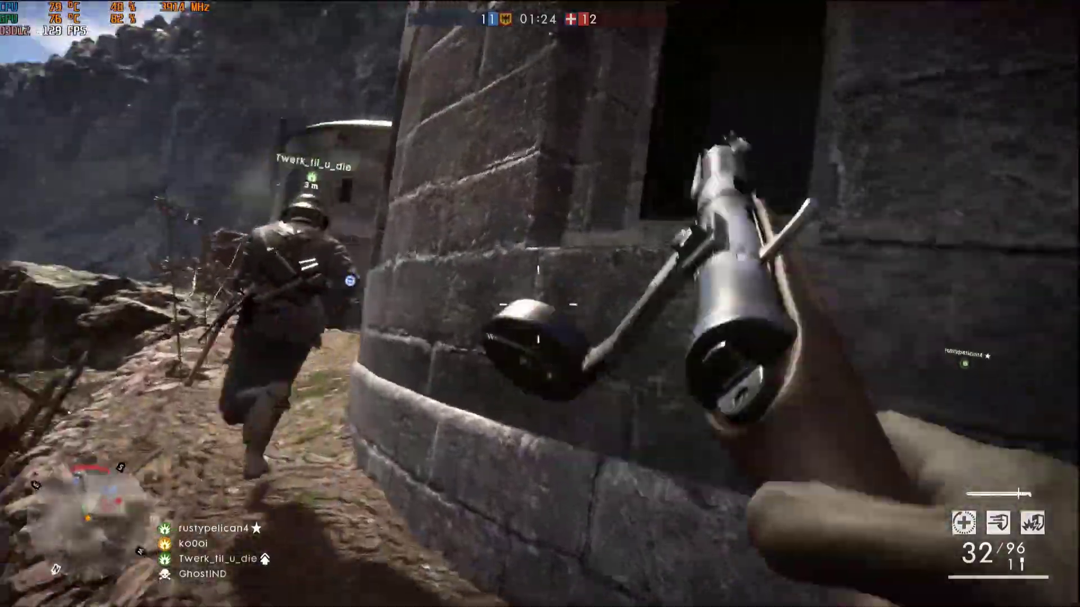
{"action": "key", "text": "w"}
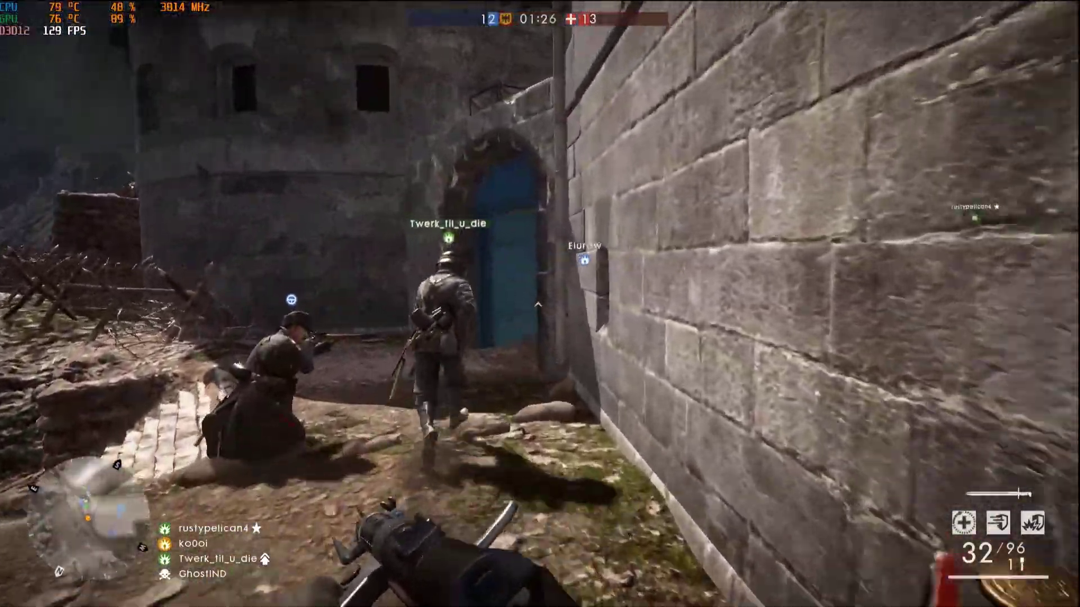
{"action": "key", "text": "w"}
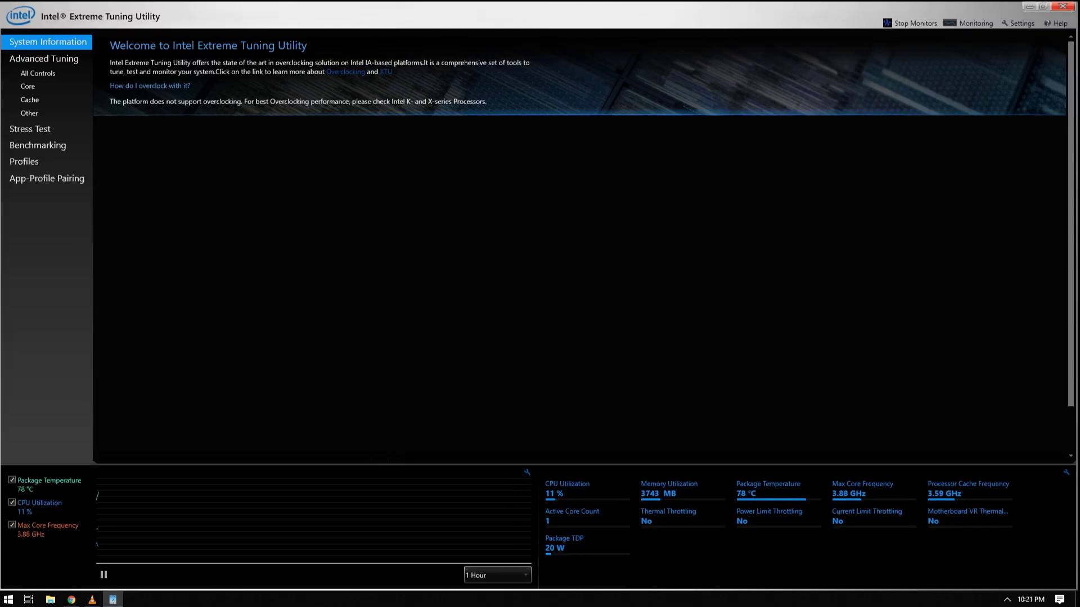
In the advanced tuning controls, set the core voltage offset to -0.010 V and apply it.
{"action": "left_click", "coordinate": [50, 78]}
{"action": "left_click", "coordinate": [502, 383]}
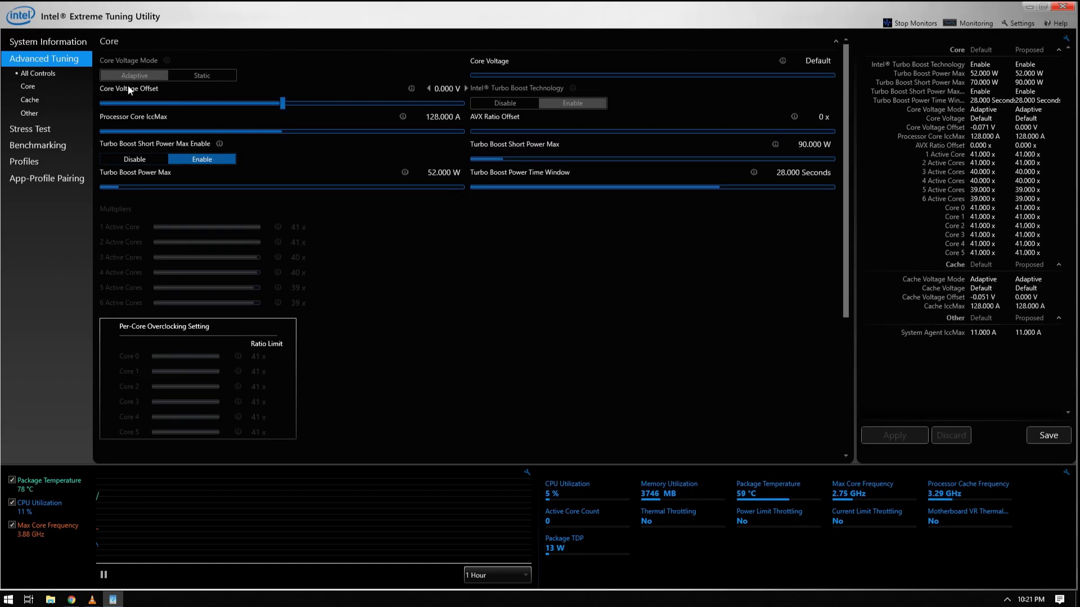
{"action": "left_click", "coordinate": [427, 88]}
{"action": "left_click", "coordinate": [426, 88]}
{"action": "left_click", "coordinate": [446, 90]}
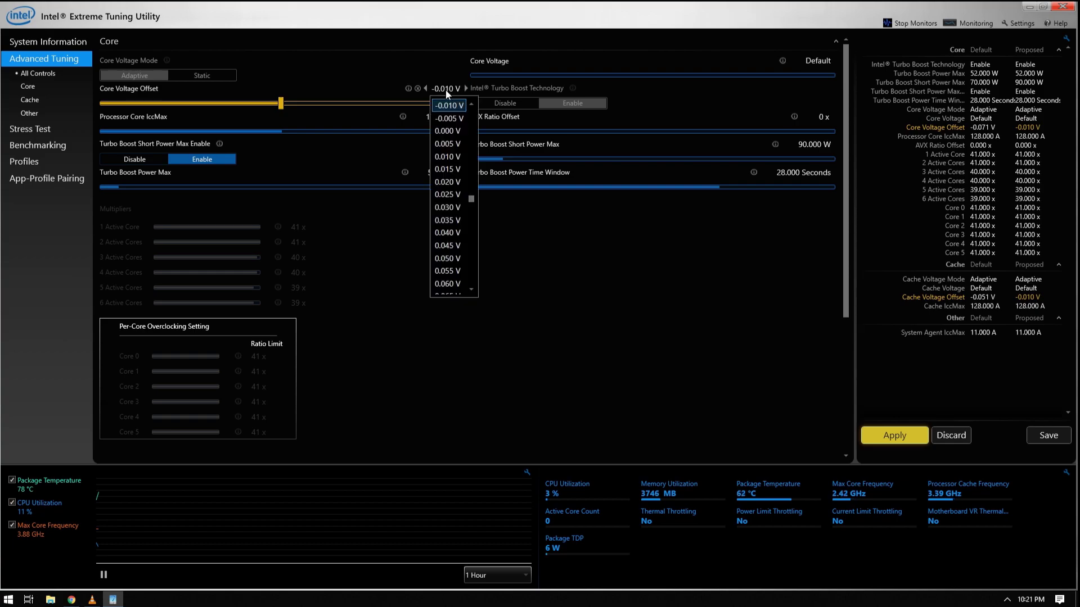
{"action": "left_click_drag", "start_coordinate": [472, 198], "coordinate": [475, 194]}
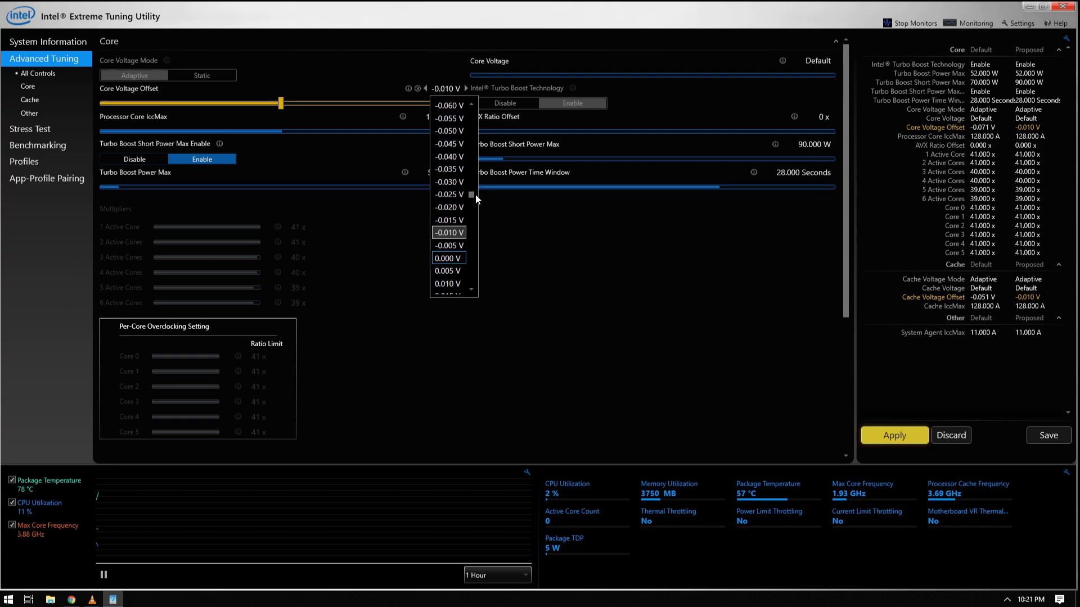
{"action": "left_click", "coordinate": [453, 232]}
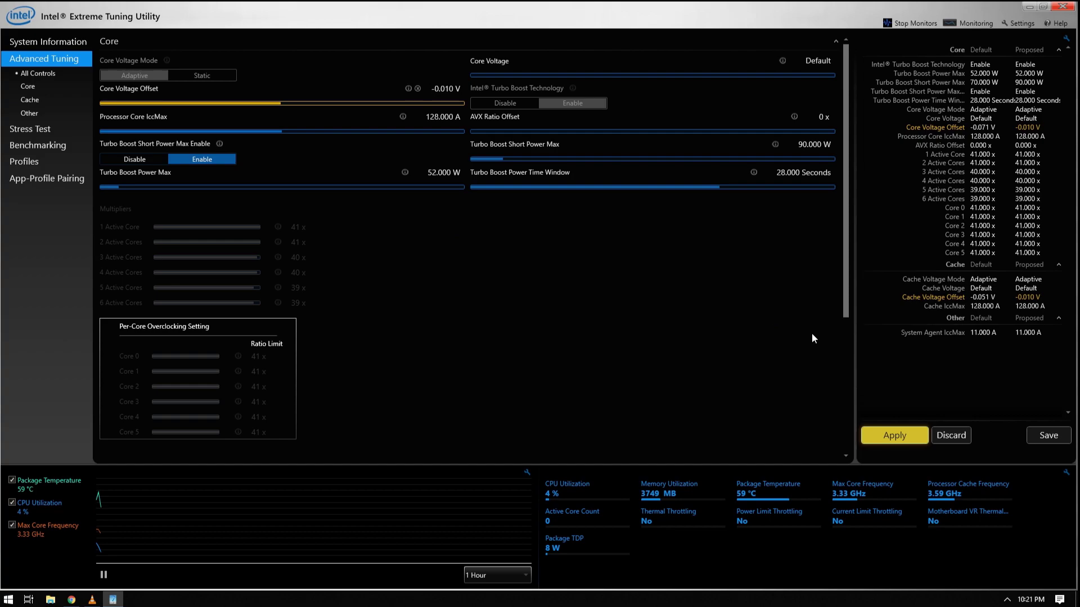
{"action": "left_click", "coordinate": [906, 438]}
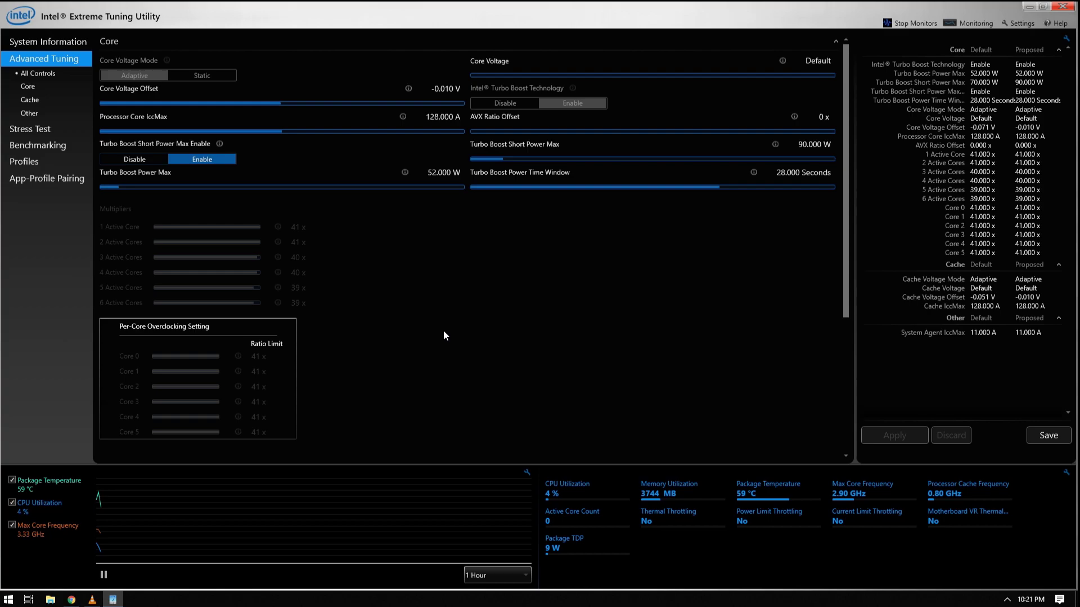
Lower the core voltage offset to -0.040 V and apply the change.
{"action": "left_click", "coordinate": [445, 89]}
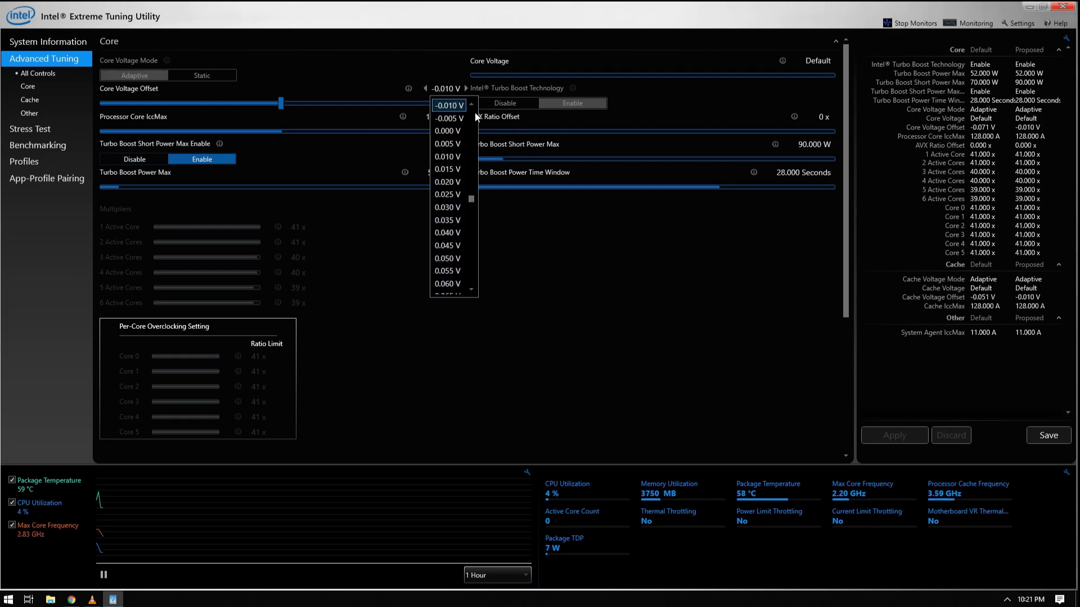
{"action": "scroll", "coordinate": [474, 103], "scroll_direction": "up", "scroll_amount": 2}
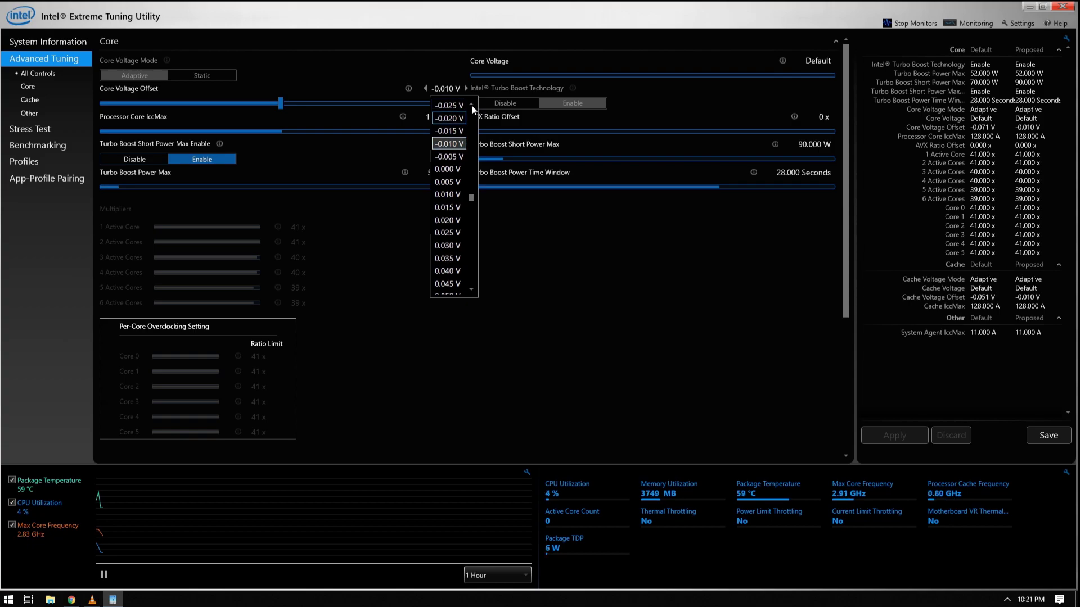
{"action": "left_click", "coordinate": [471, 100]}
{"action": "left_click", "coordinate": [471, 100]}
{"action": "left_click", "coordinate": [454, 115]}
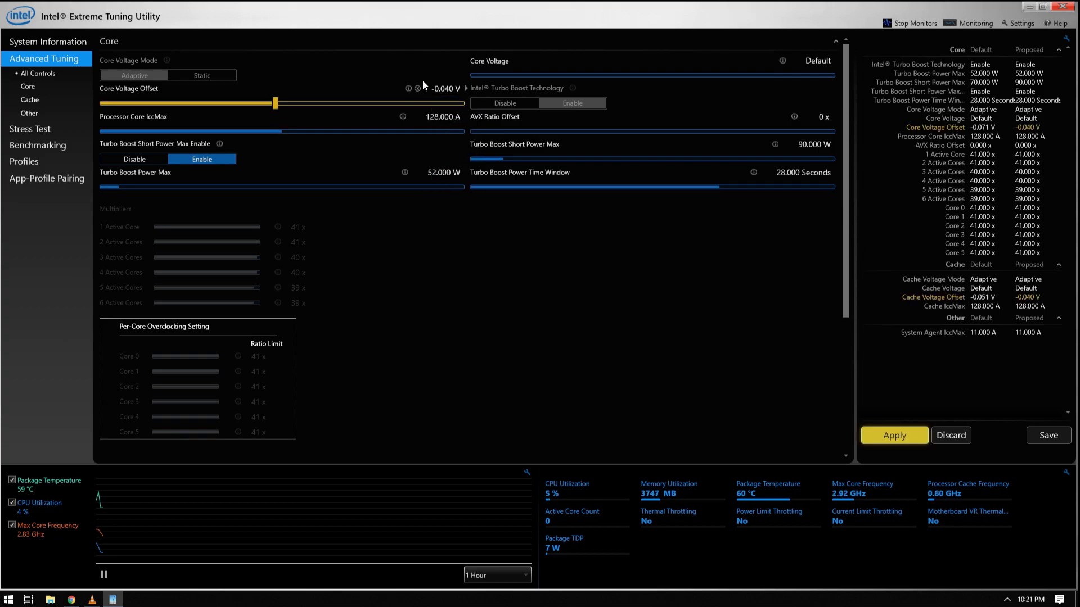
{"action": "left_click", "coordinate": [878, 436]}
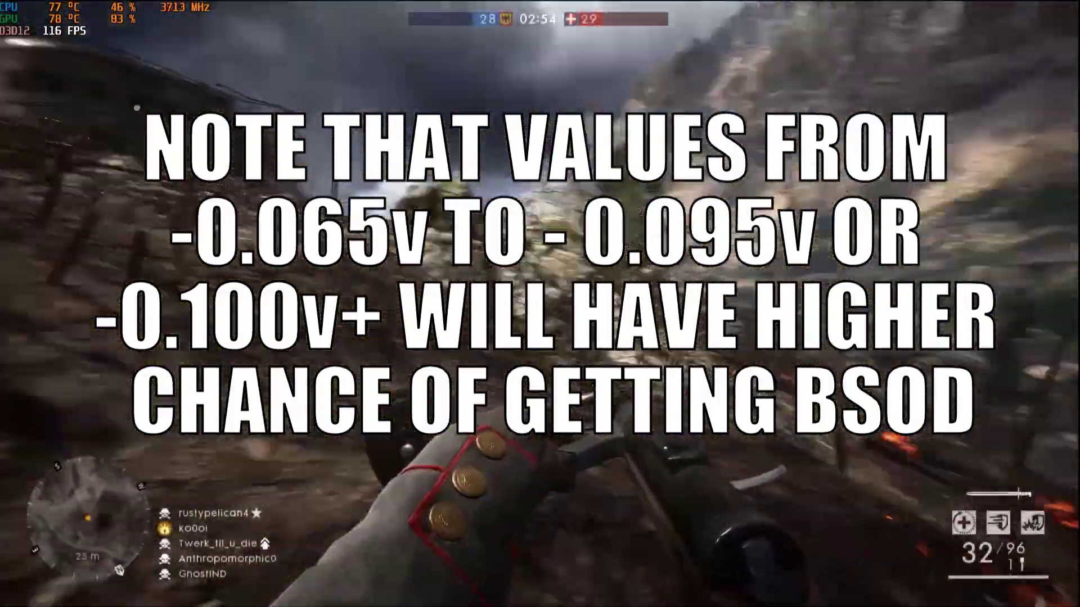
{"action": "key", "text": "w"}
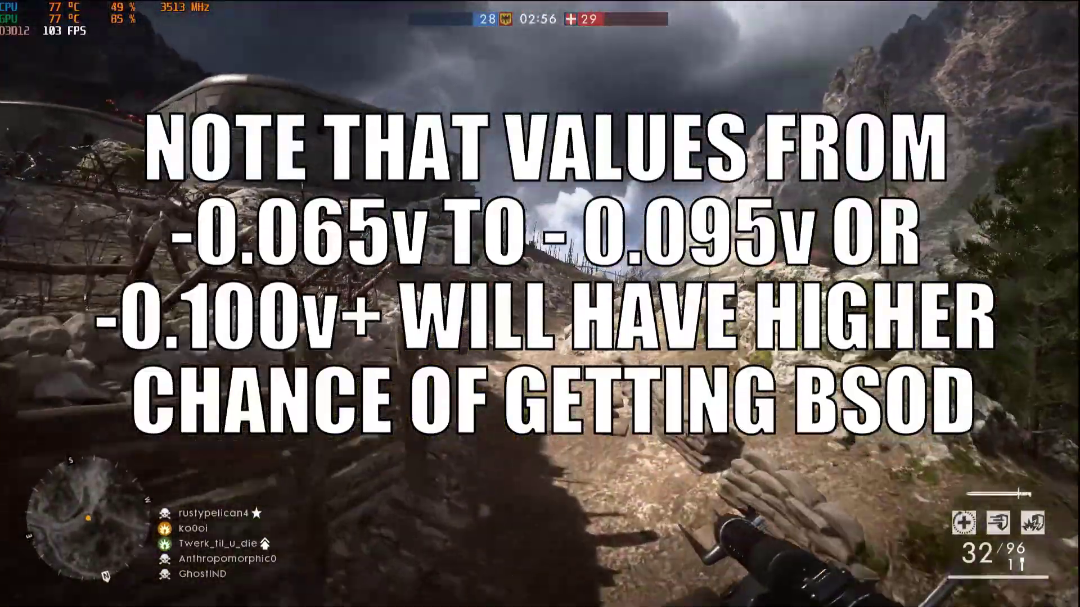
{"action": "key", "text": "w"}
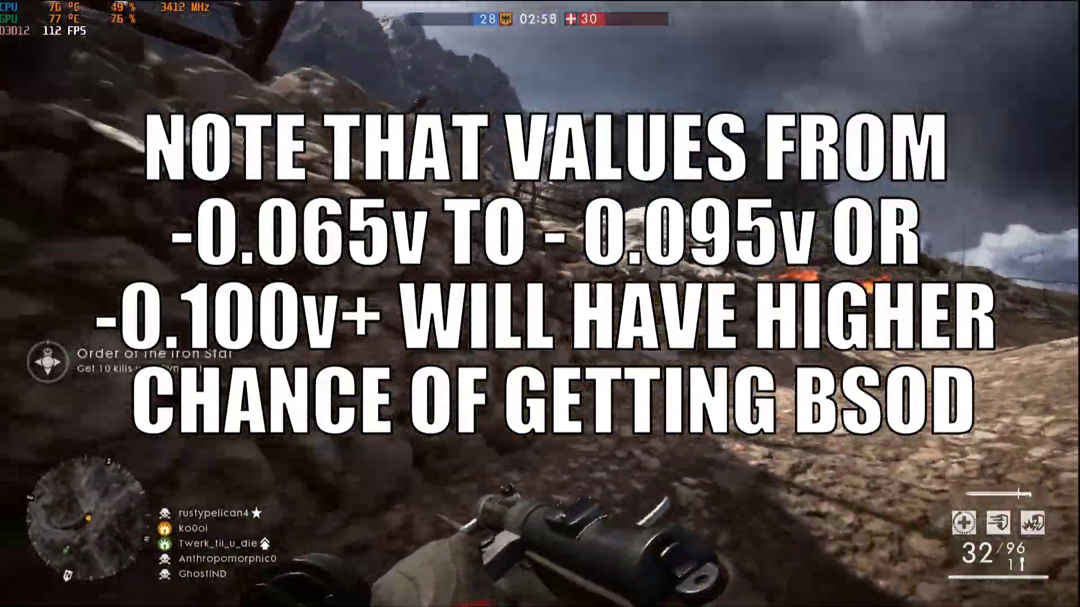
{"action": "key", "text": "w"}
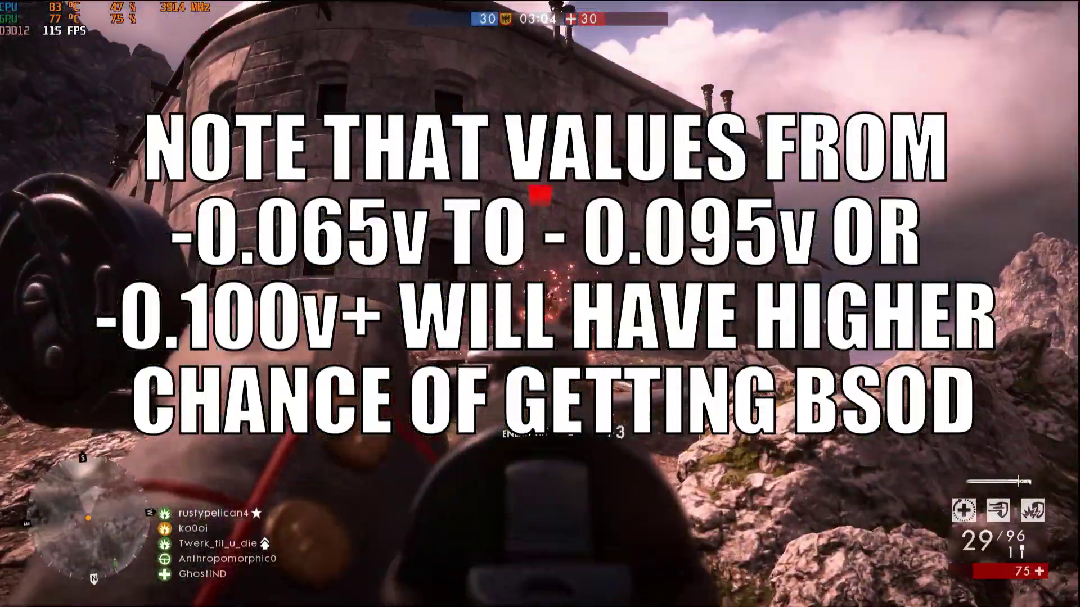
{"action": "key", "text": "w"}
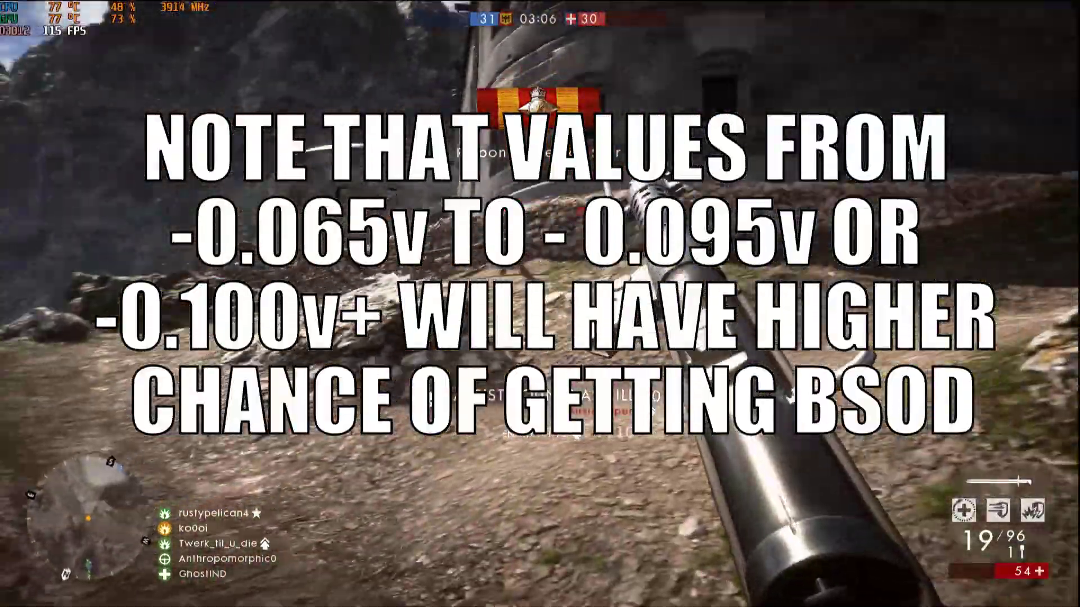
{"action": "key", "text": "w"}
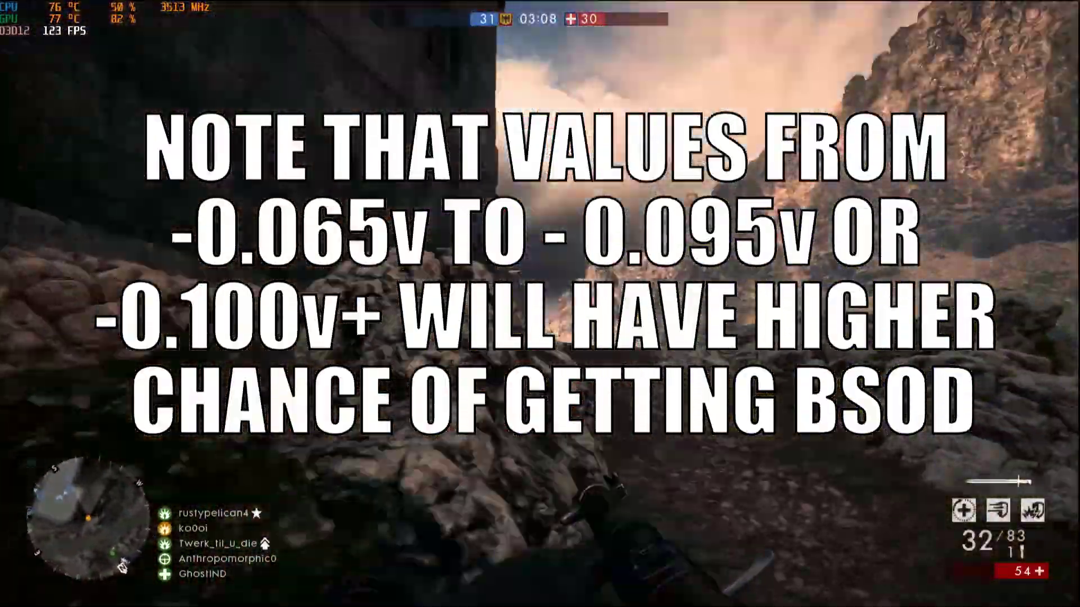
{"action": "key", "text": "w"}
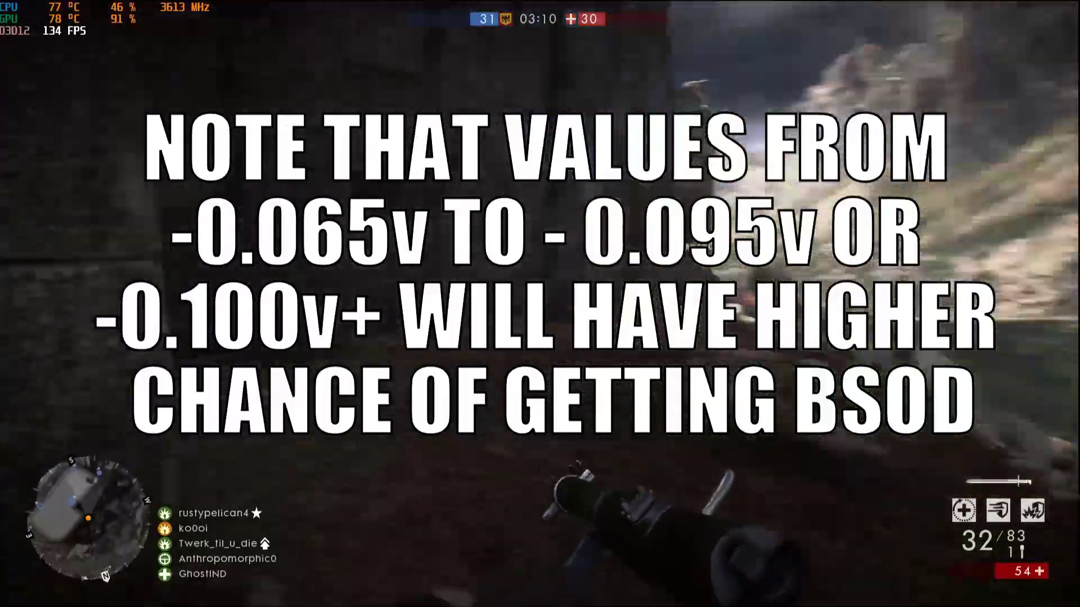
{"action": "key", "text": "w"}
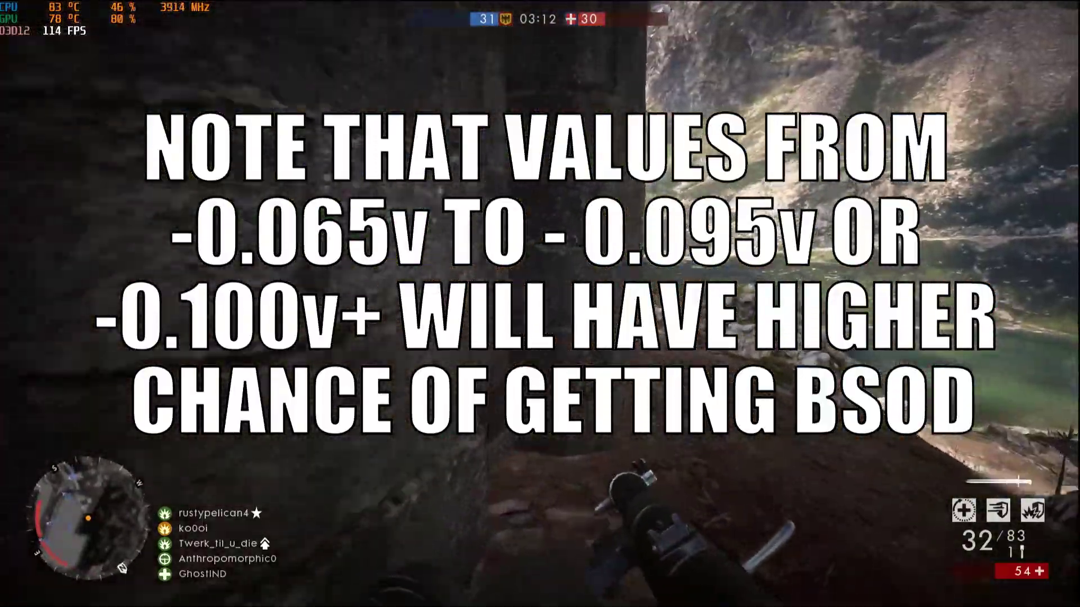
{"action": "key", "text": "w"}
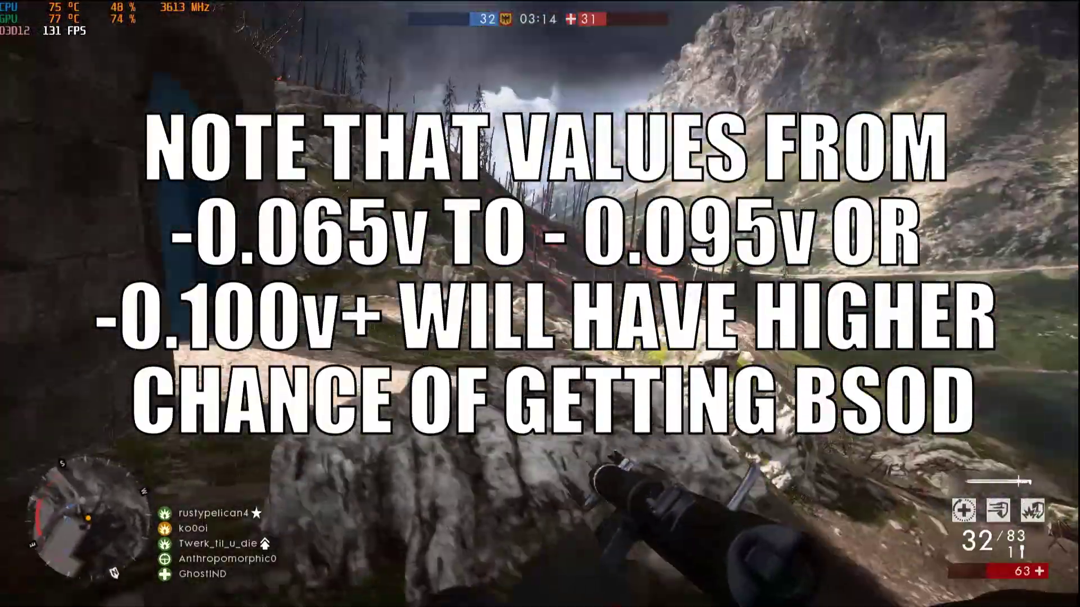
{"action": "key", "text": "w"}
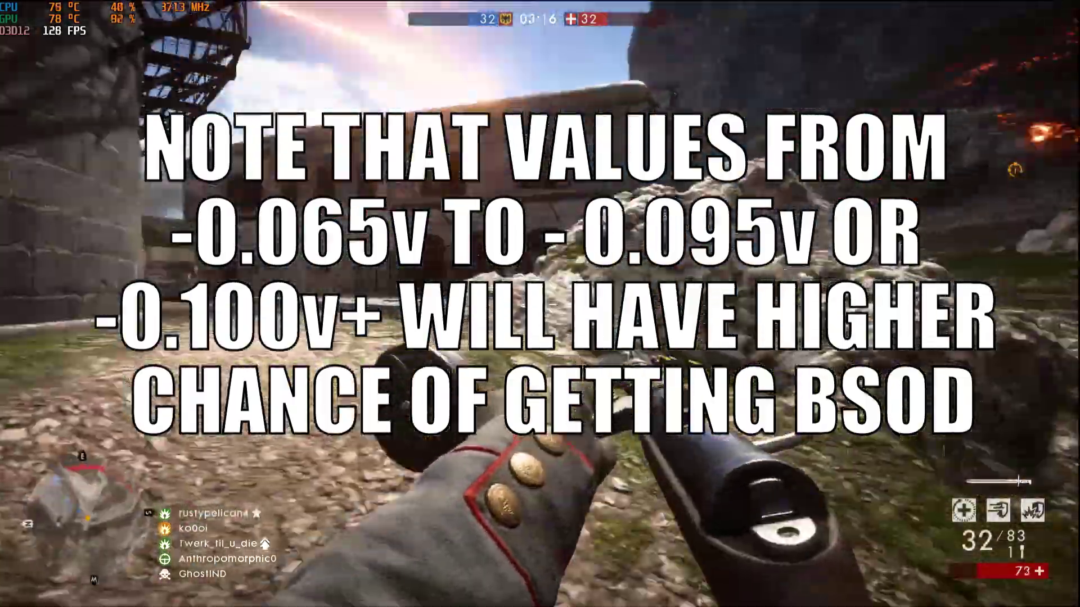
{"action": "key", "text": "w"}
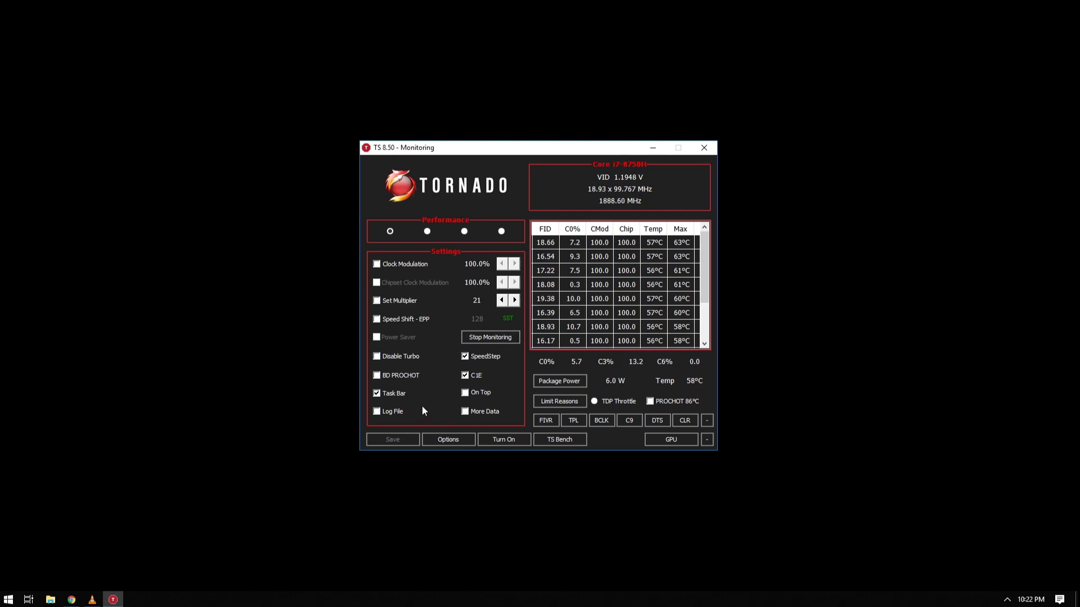
In ThrottleStop, disable Task Bar and enable Speed Shift - EPP and BD PROCHOT.
{"action": "left_click", "coordinate": [394, 393]}
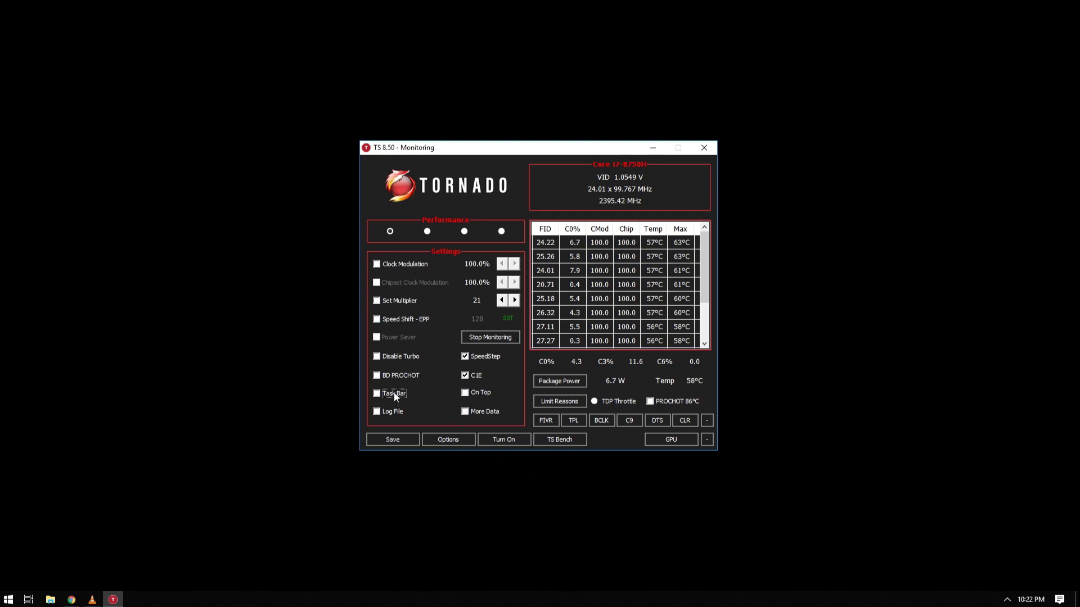
{"action": "left_click", "coordinate": [405, 320]}
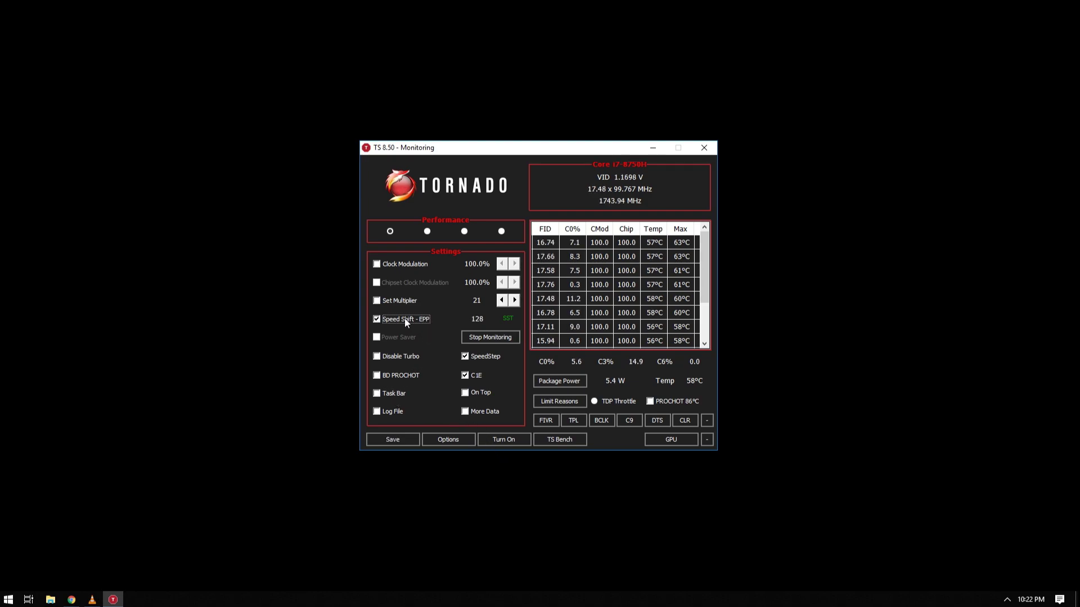
{"action": "left_click", "coordinate": [404, 374]}
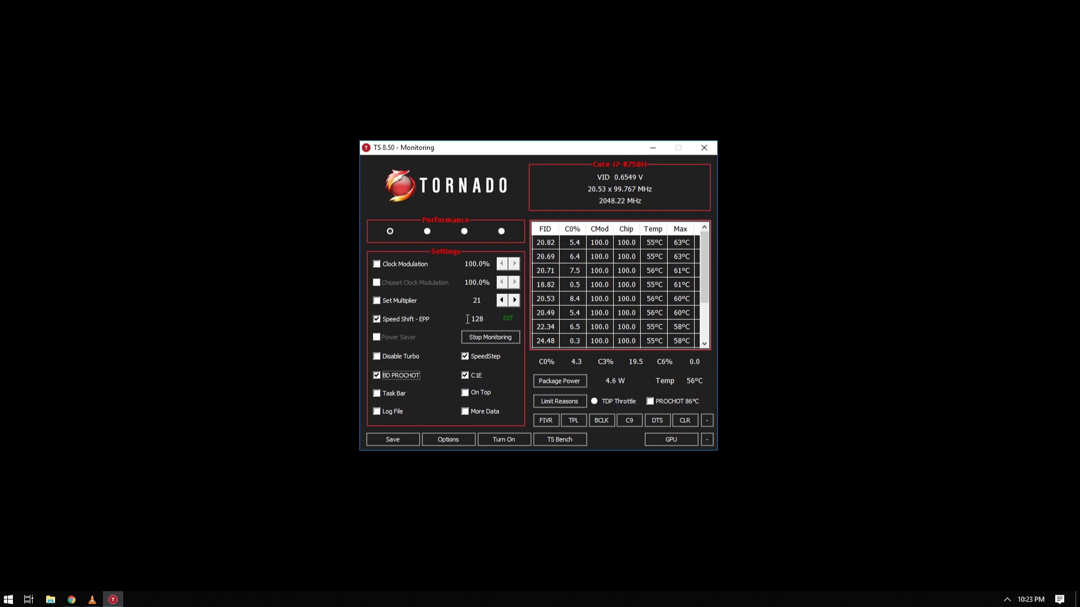
Set the Speed Shift EPP value to 64, change it to 72, and save the settings.
{"action": "left_click_drag", "start_coordinate": [468, 319], "coordinate": [491, 319]}
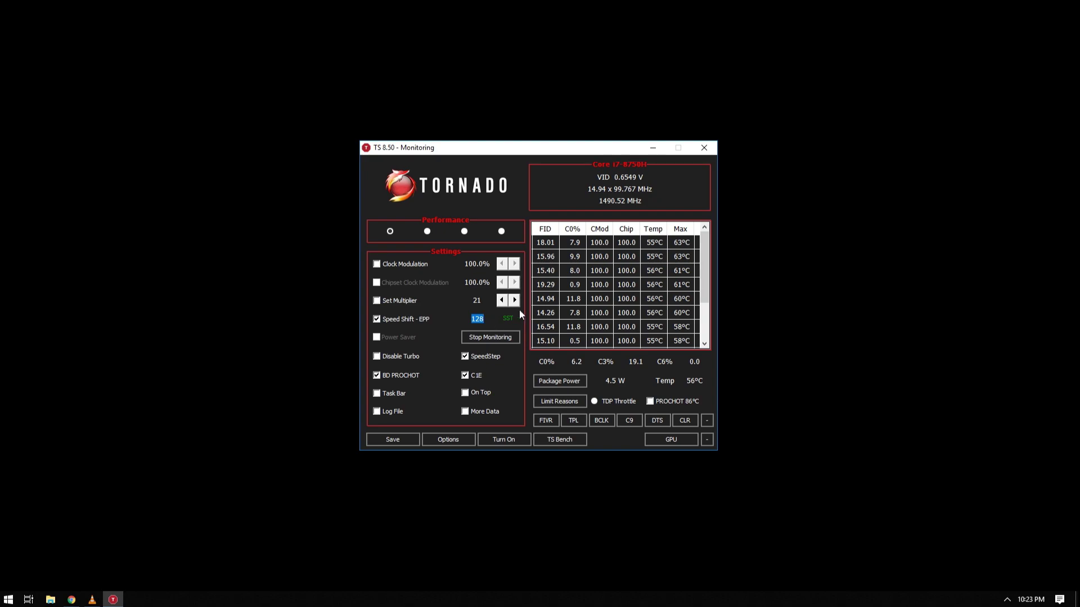
{"action": "type", "text": "64"}
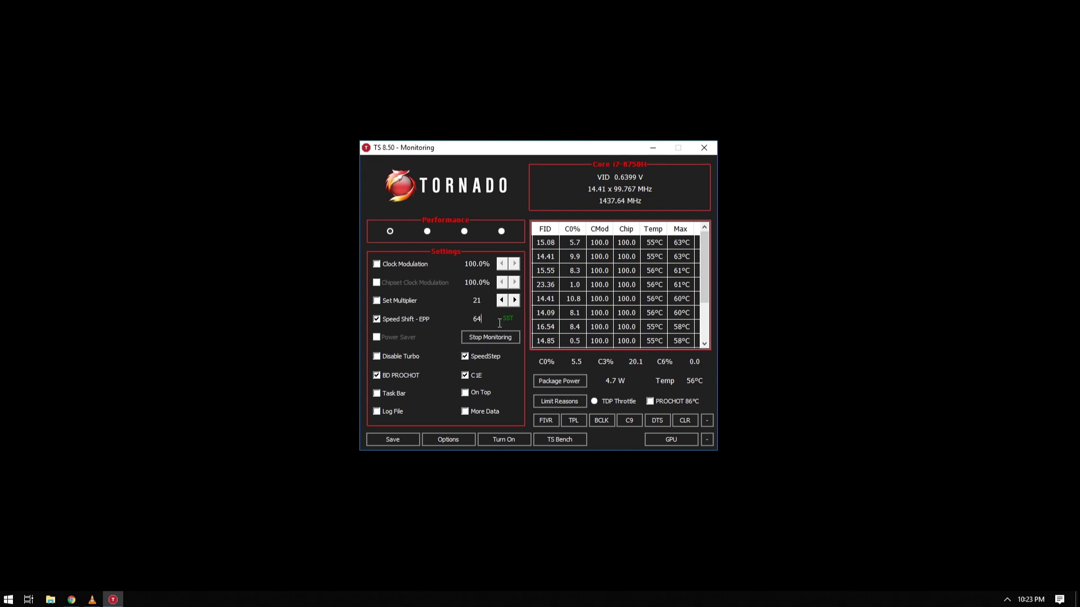
{"action": "key", "text": "BackSpace"}
{"action": "key", "text": "BackSpace"}
{"action": "type", "text": "72"}
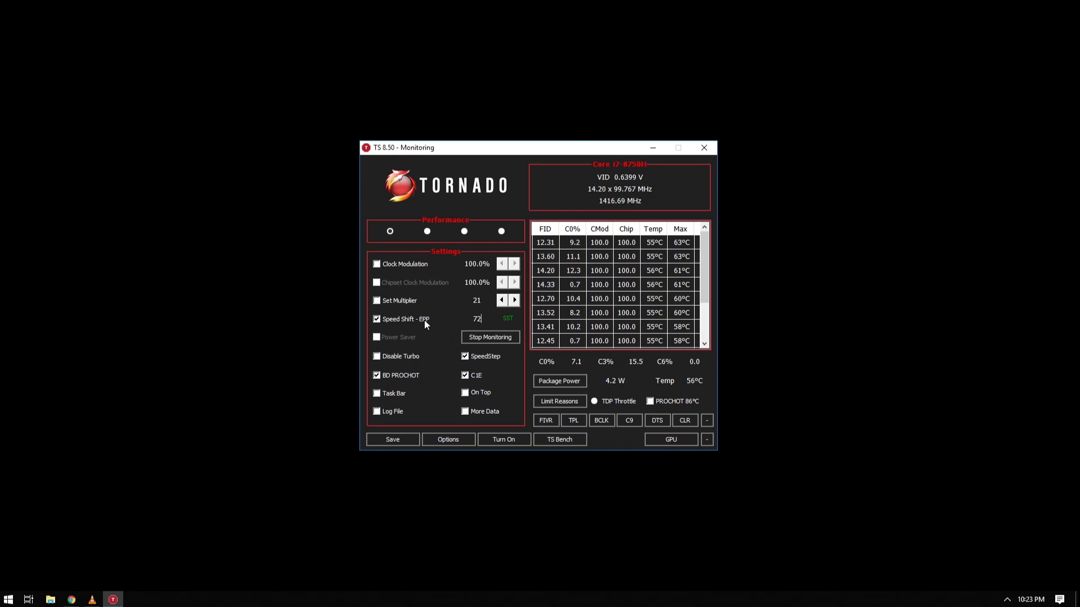
{"action": "left_click", "coordinate": [398, 439]}
In the FIVR control, unlock adjustable voltage for the CPU core and set its offset to about -10.7 mV.
{"action": "left_click", "coordinate": [548, 422]}
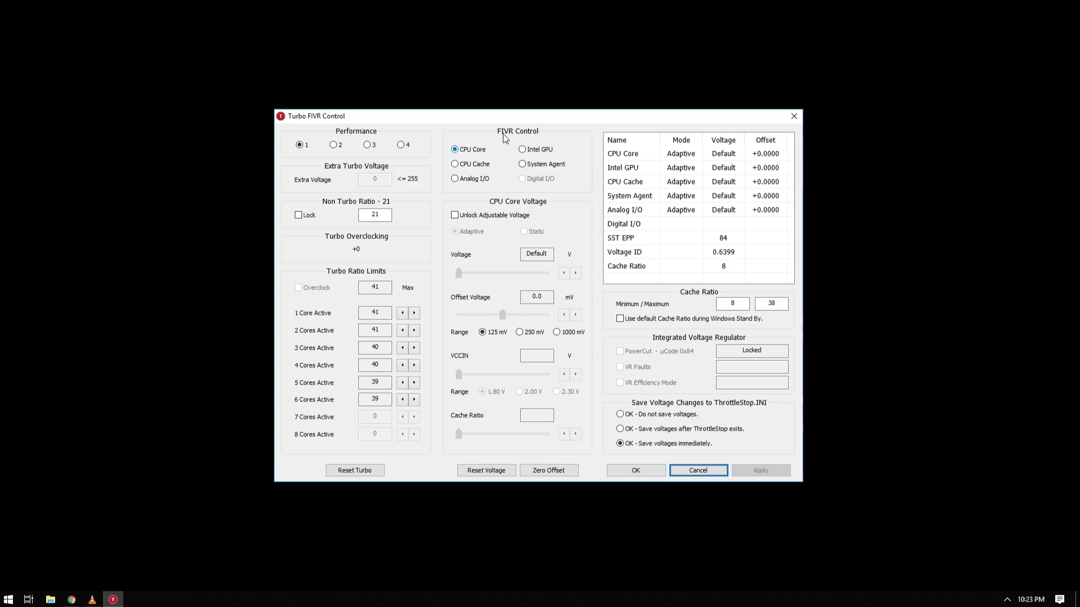
{"action": "left_click", "coordinate": [454, 216]}
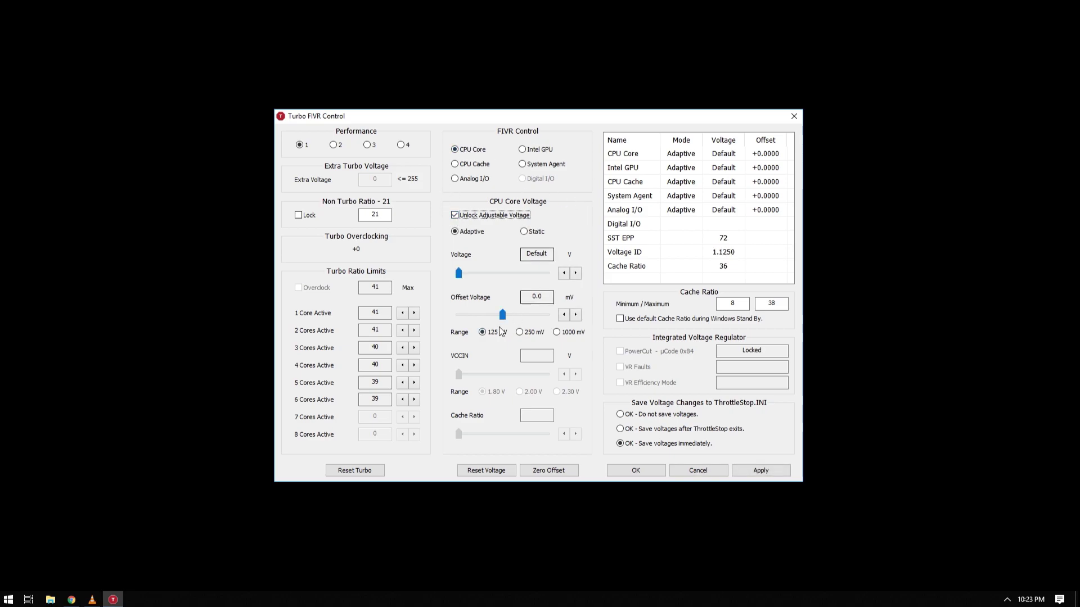
{"action": "left_click", "coordinate": [503, 314]}
{"action": "left_click_drag", "start_coordinate": [501, 318], "coordinate": [495, 315]}
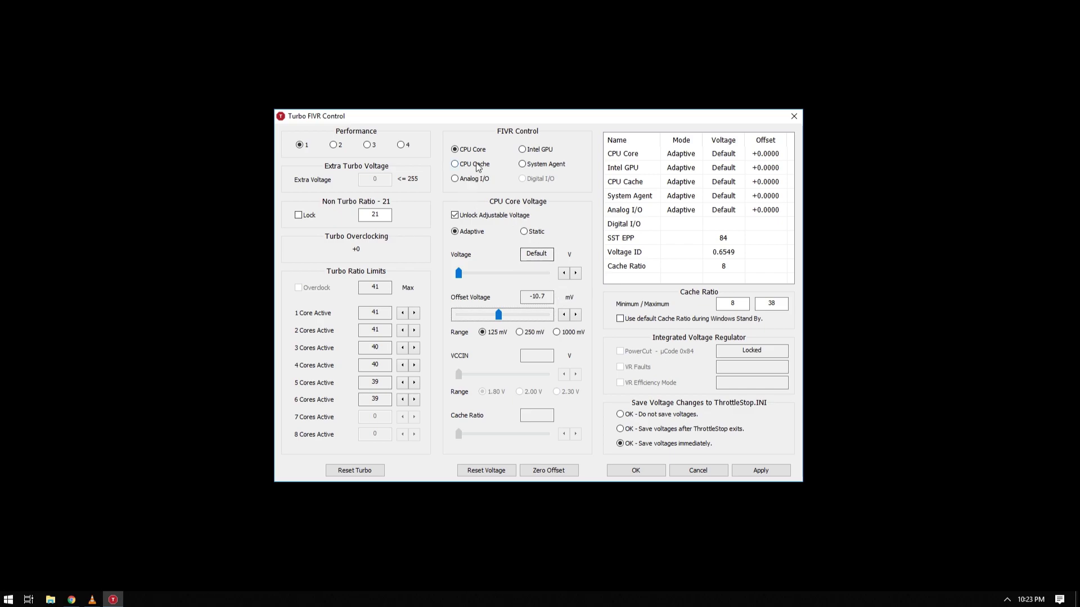
Unlock adjustable voltage for the CPU cache and lower its offset voltage slightly.
{"action": "left_click", "coordinate": [481, 164]}
{"action": "left_click", "coordinate": [494, 217]}
{"action": "left_click_drag", "start_coordinate": [501, 316], "coordinate": [497, 315]}
Lower the offset voltages to about -70 mV for the CPU core and -50.8 mV for the CPU cache.
{"action": "left_click", "coordinate": [466, 150]}
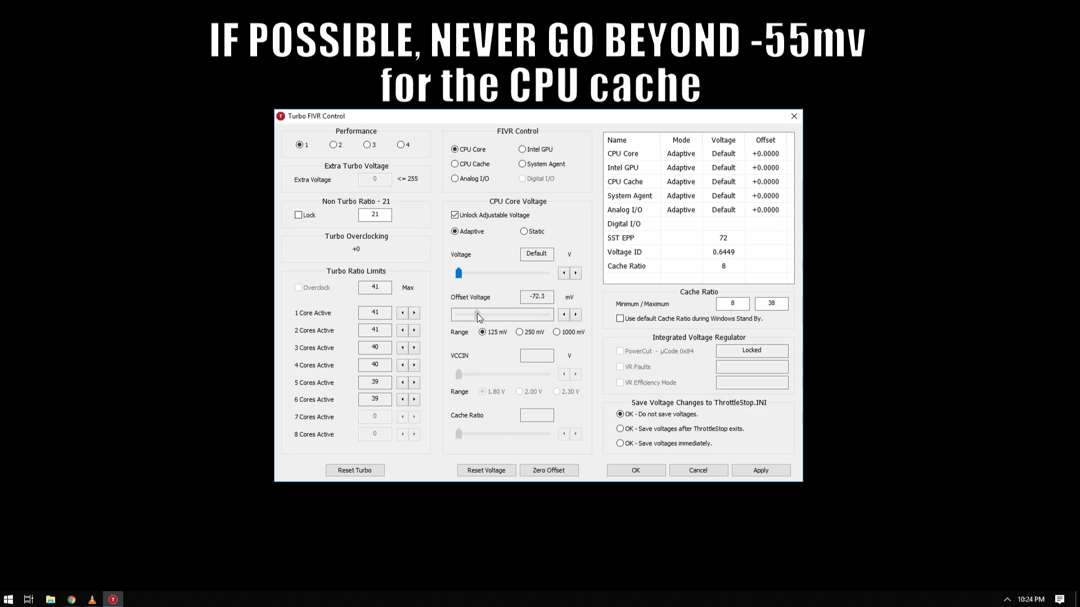
{"action": "left_click", "coordinate": [564, 314]}
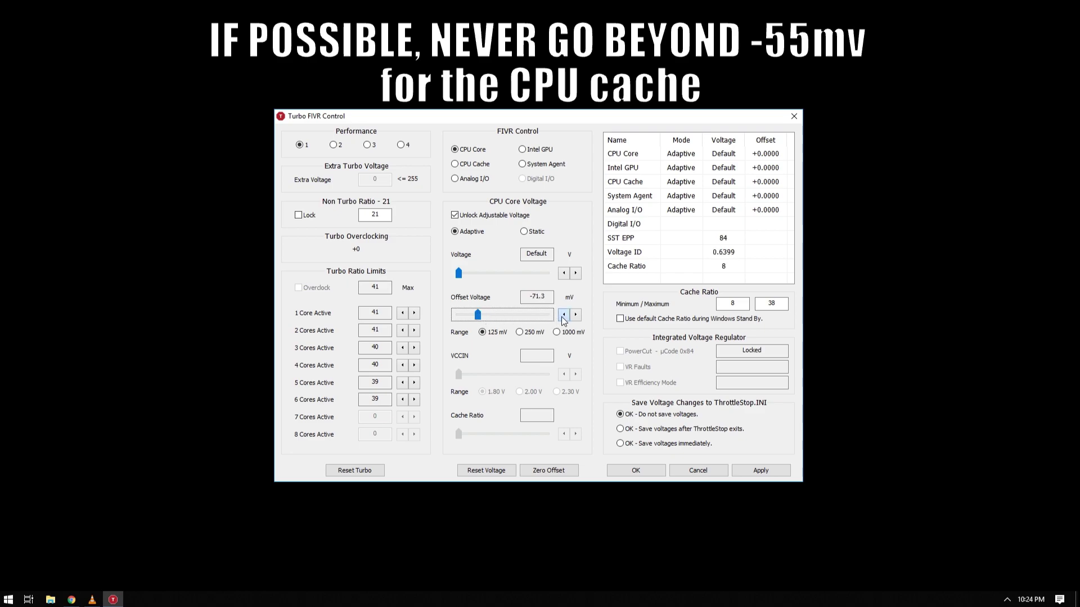
{"action": "left_click", "coordinate": [454, 164]}
{"action": "left_click_drag", "start_coordinate": [508, 315], "coordinate": [490, 318]}
{"action": "left_click", "coordinate": [575, 315]}
{"action": "left_click", "coordinate": [575, 315]}
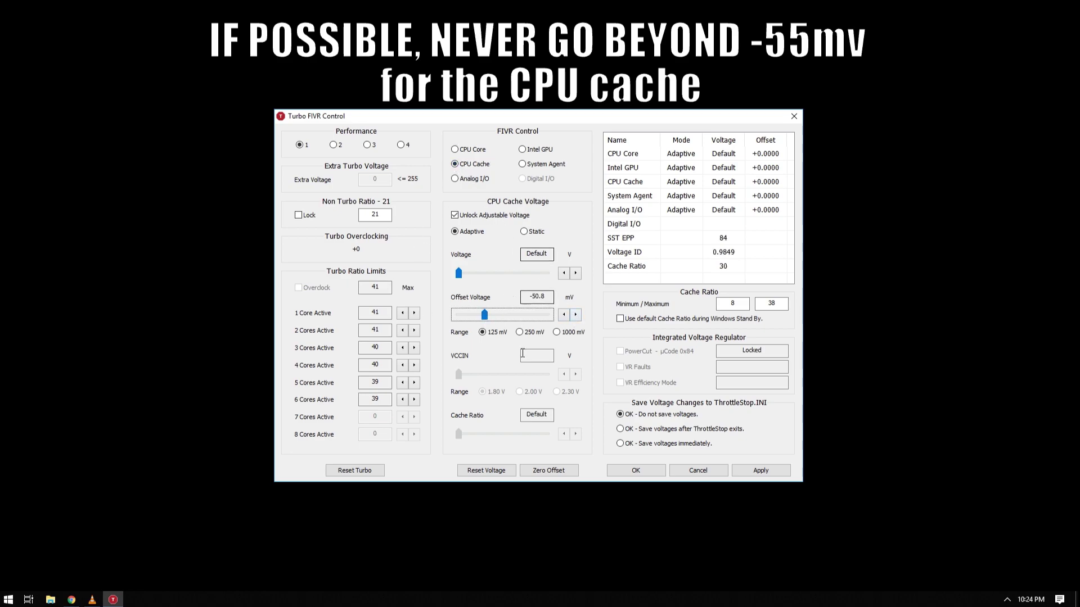
Select immediate saving of voltage changes to ThrottleStop.INI and show the CPU readings of the program's notification area icon.
{"action": "left_click", "coordinate": [634, 444]}
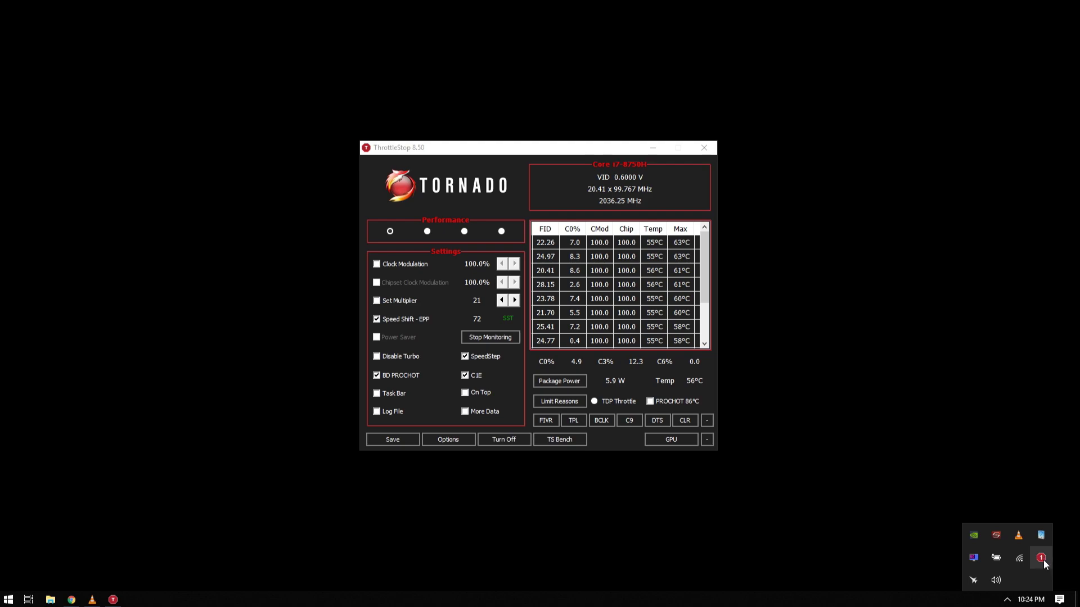
{"action": "mouse_move", "coordinate": [1041, 564]}
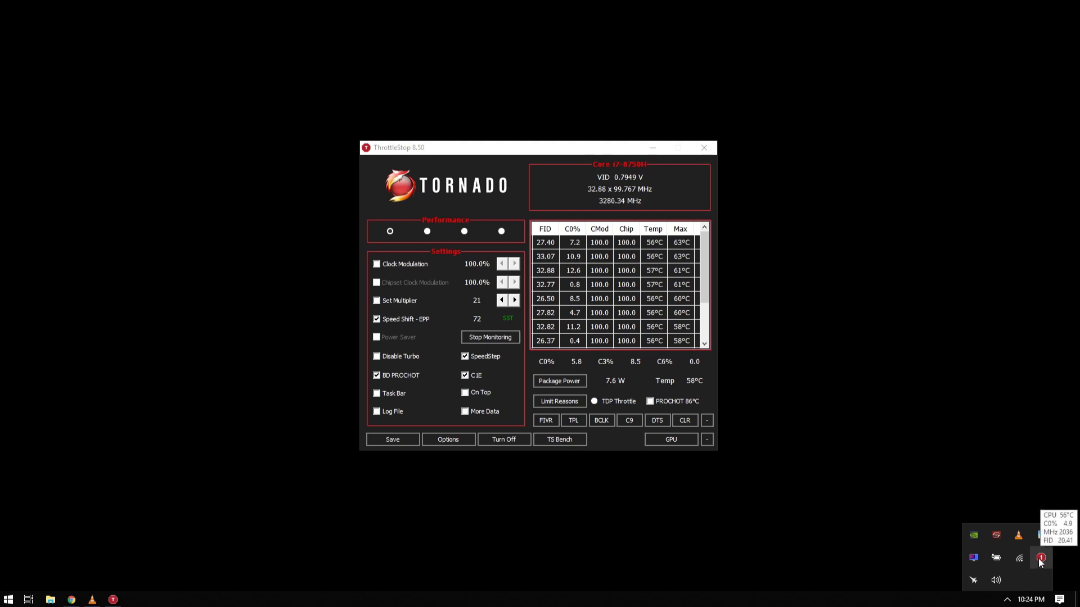
Turn ThrottleStop off, check its notification area icon, and turn it back on.
{"action": "left_click", "coordinate": [516, 437]}
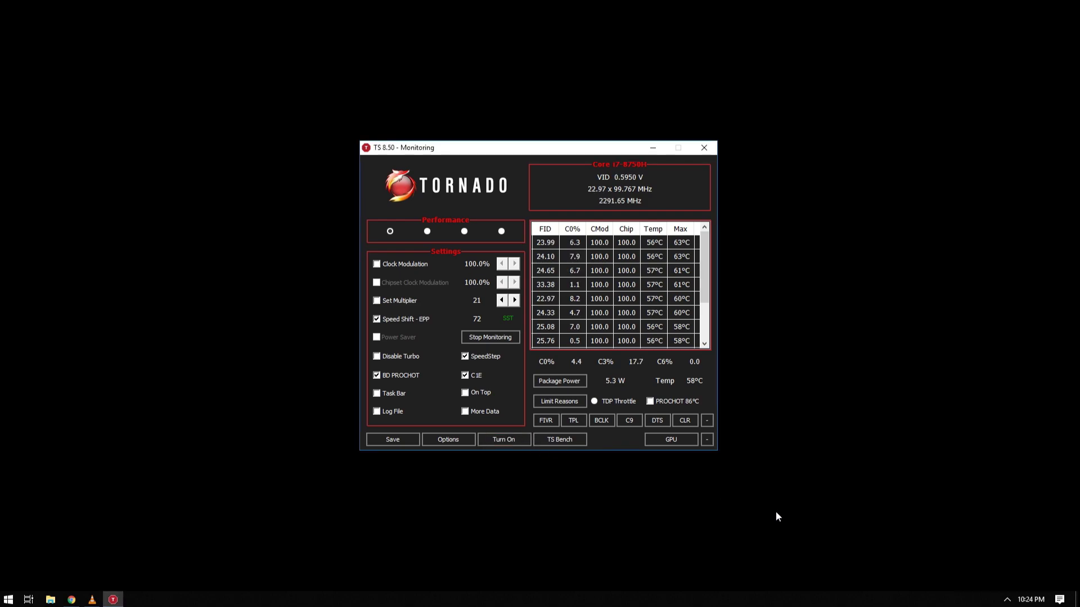
{"action": "left_click", "coordinate": [1006, 600]}
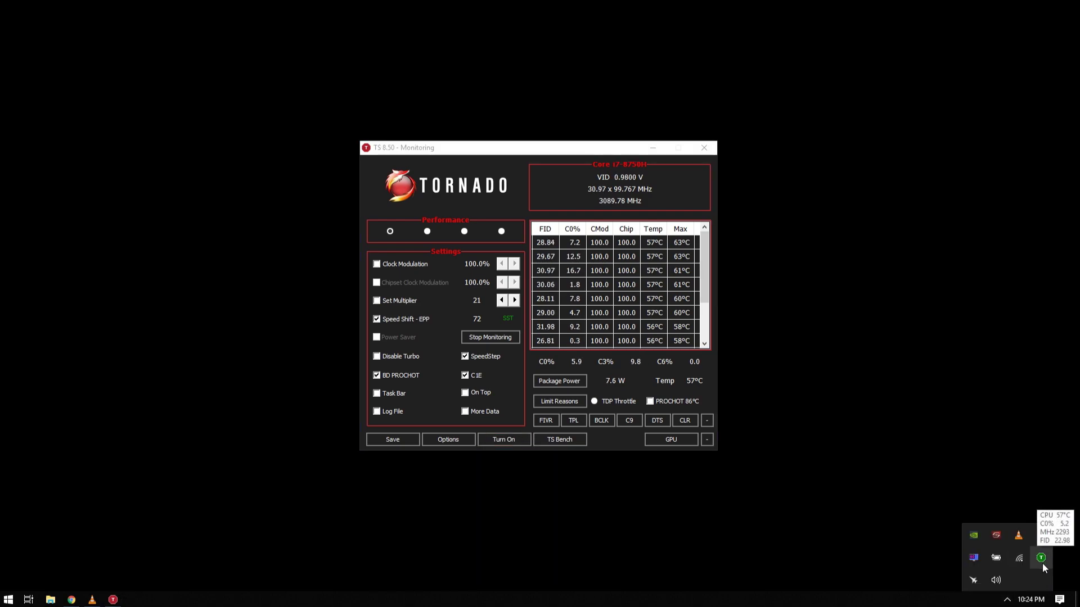
{"action": "left_click", "coordinate": [505, 440]}
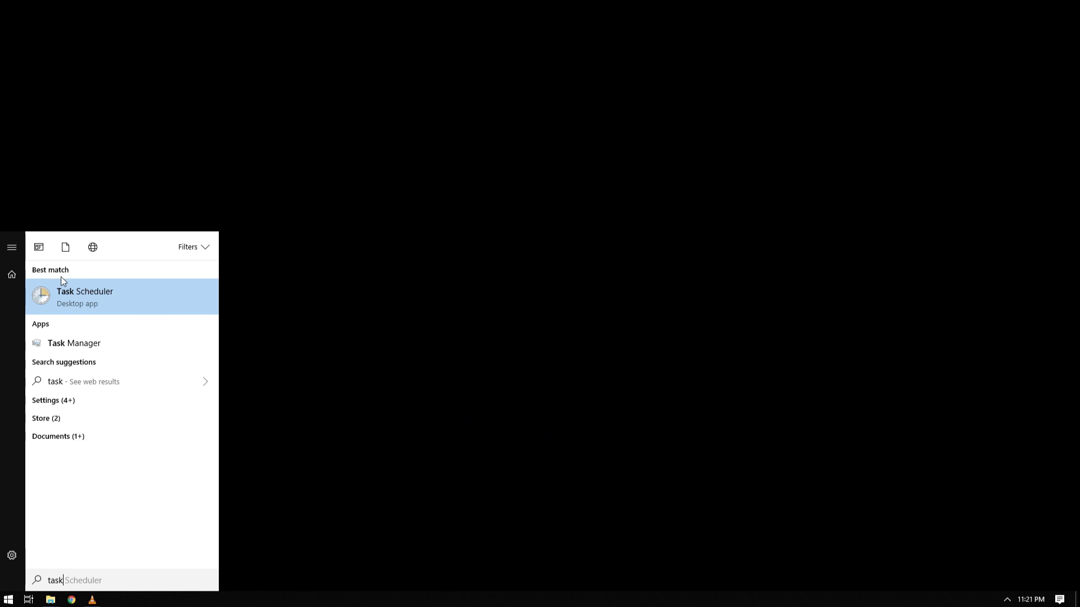
In Task Scheduler, create a basic task named ThrottleStop1 with the description "Wazzap".
{"action": "left_click", "coordinate": [87, 291]}
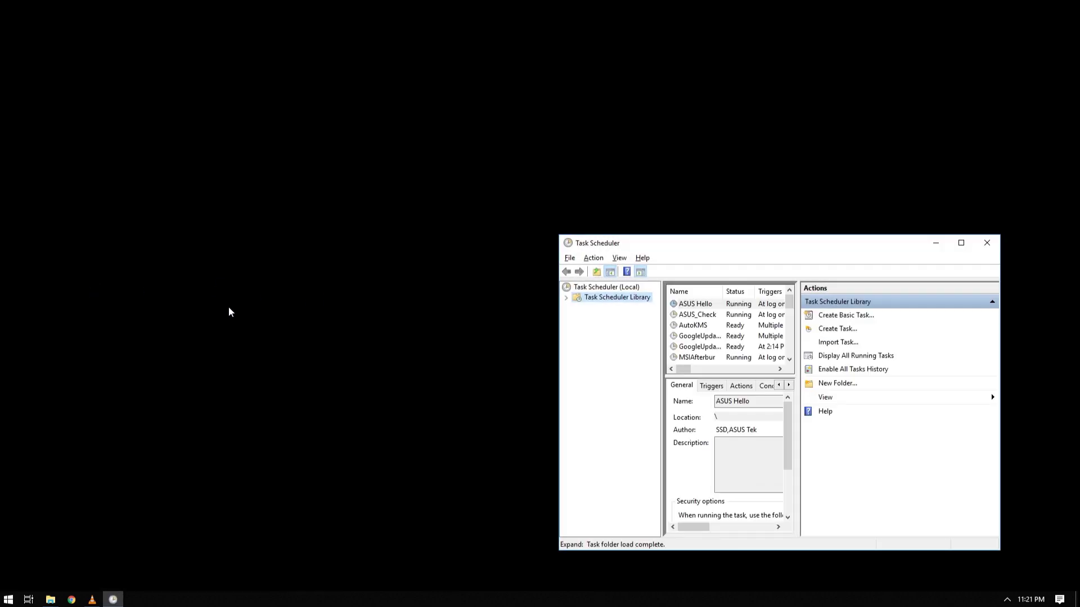
{"action": "left_click", "coordinate": [843, 315]}
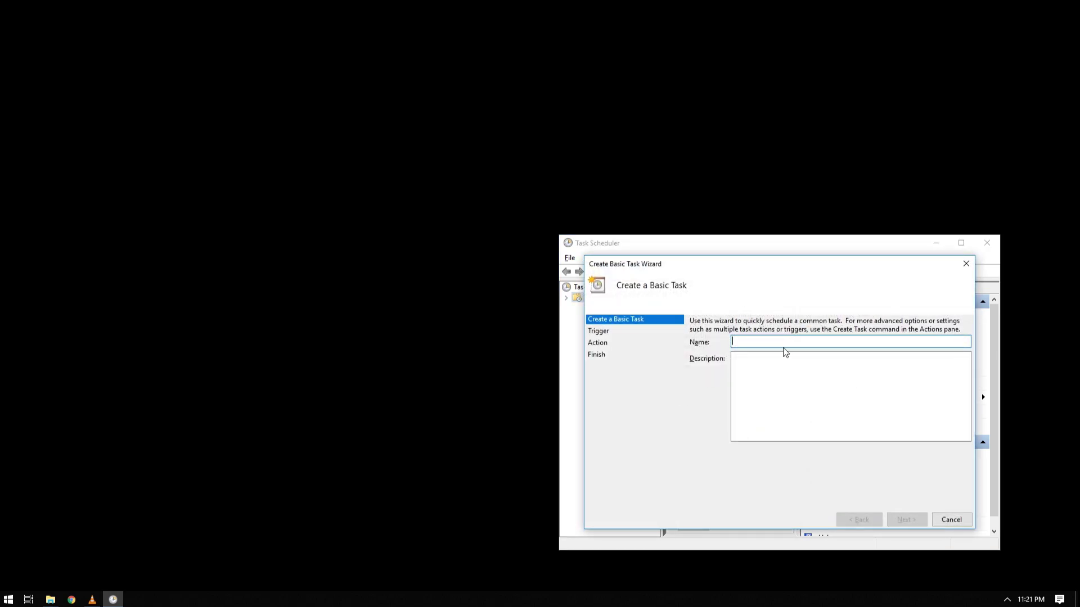
{"action": "type", "text": "ThrottleS"}
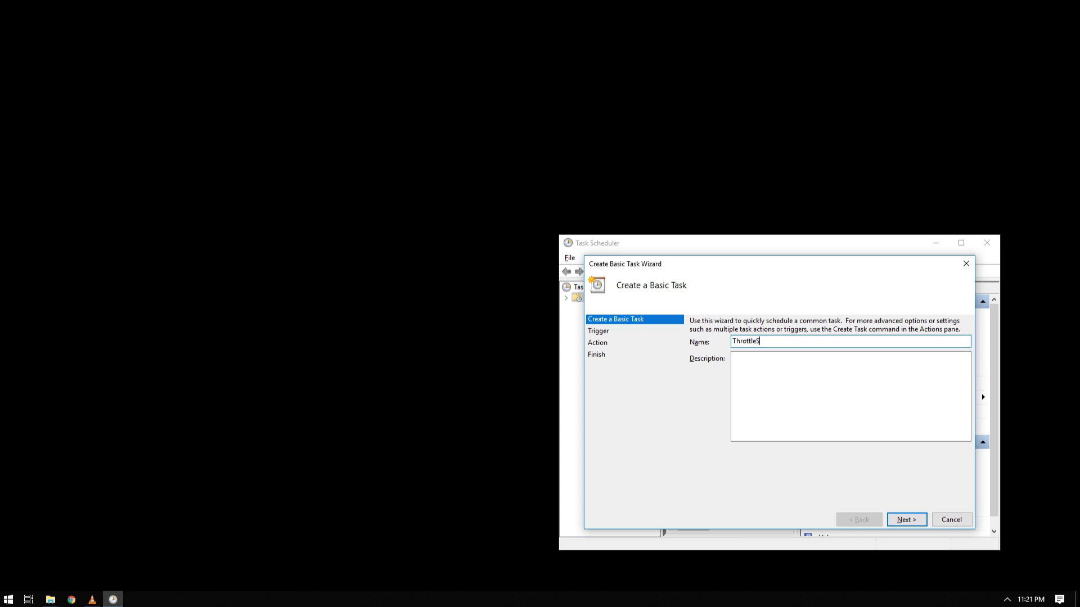
{"action": "type", "text": "top1"}
{"action": "left_click", "coordinate": [734, 358]}
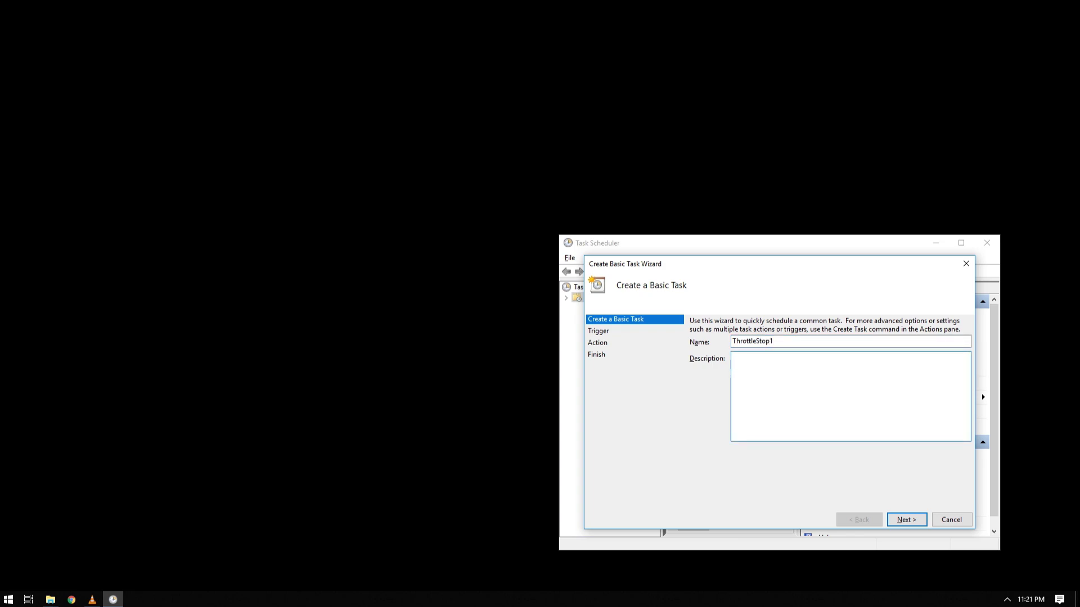
{"action": "type", "text": "Wazzap"}
{"action": "left_click", "coordinate": [904, 520]}
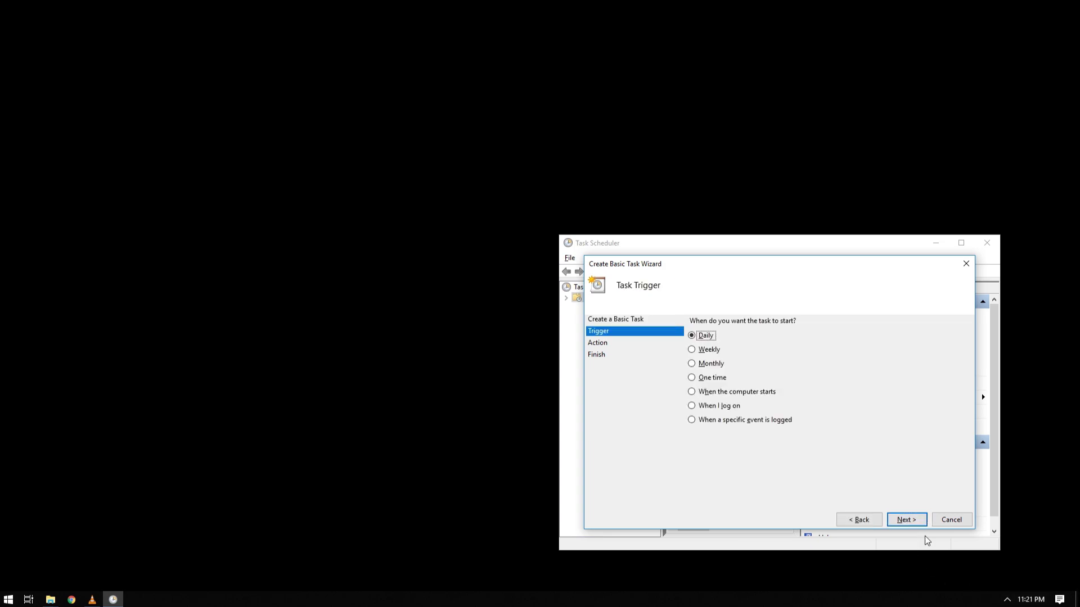
Set the new task's trigger to when the computer starts.
{"action": "left_click", "coordinate": [714, 394]}
{"action": "left_click", "coordinate": [905, 519]}
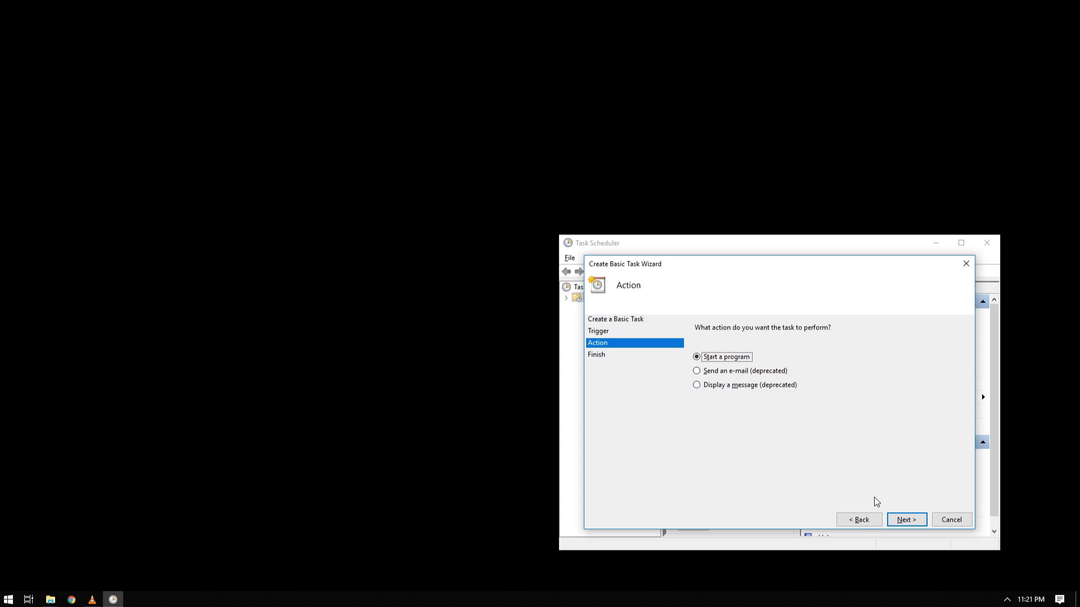
{"action": "left_click", "coordinate": [859, 520]}
{"action": "left_click", "coordinate": [720, 406]}
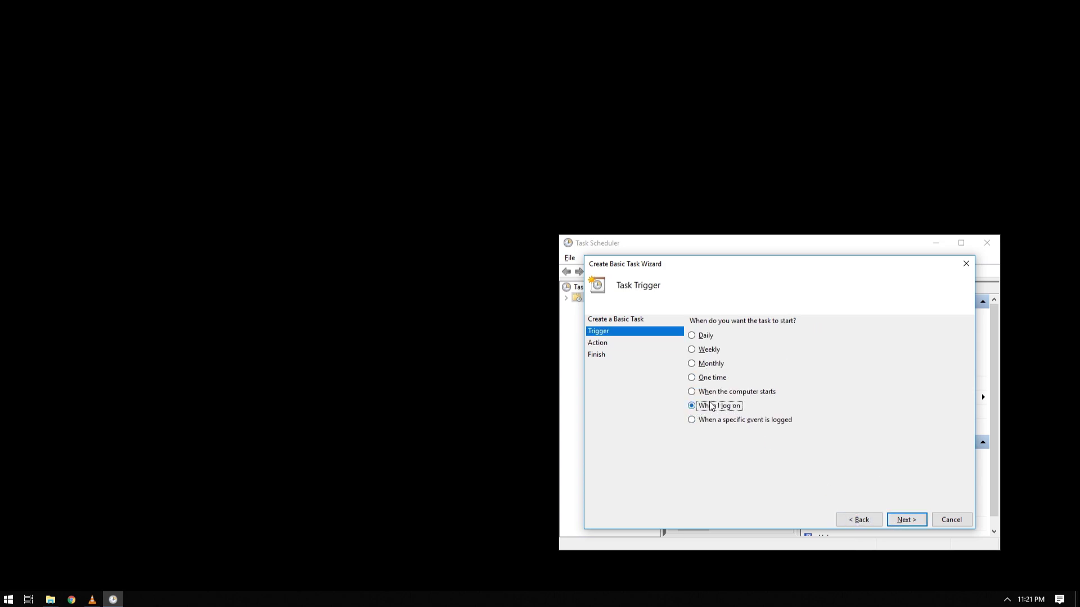
{"action": "left_click", "coordinate": [741, 394]}
{"action": "left_click", "coordinate": [905, 519]}
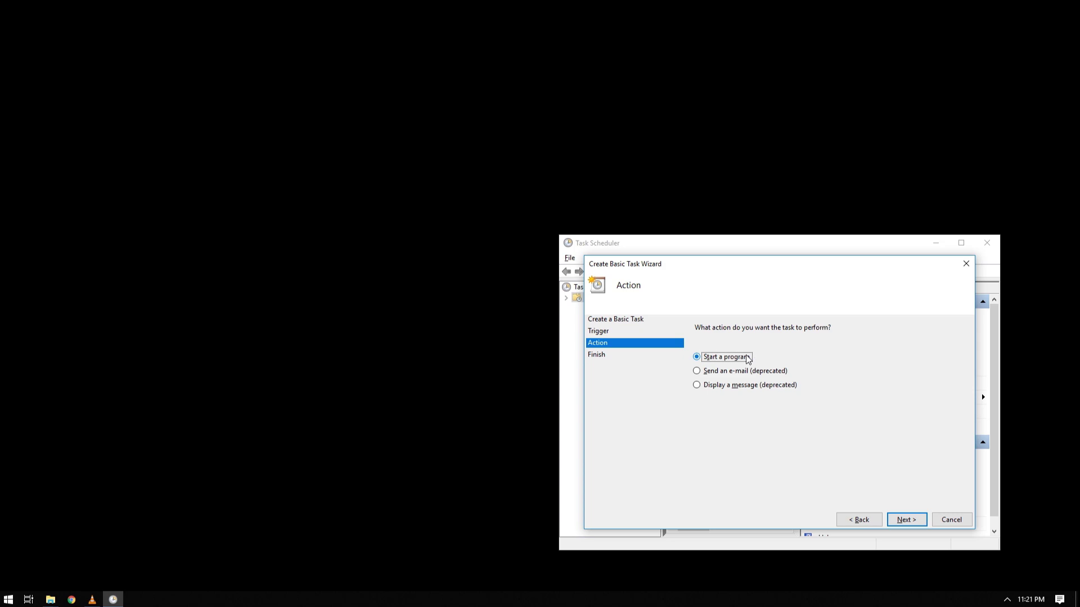
Have the task start ThrottleStop.exe from C:\Program Files (x86)\ThrottleStop, and finish the wizard with the task's Properties dialog set to open.
{"action": "left_click", "coordinate": [902, 519]}
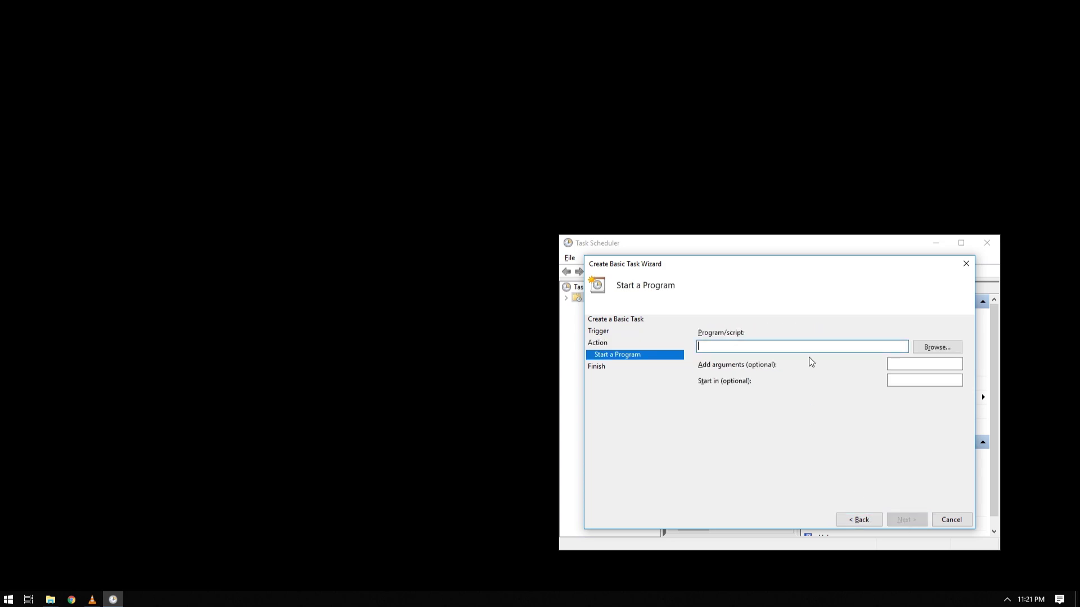
{"action": "left_click", "coordinate": [934, 347]}
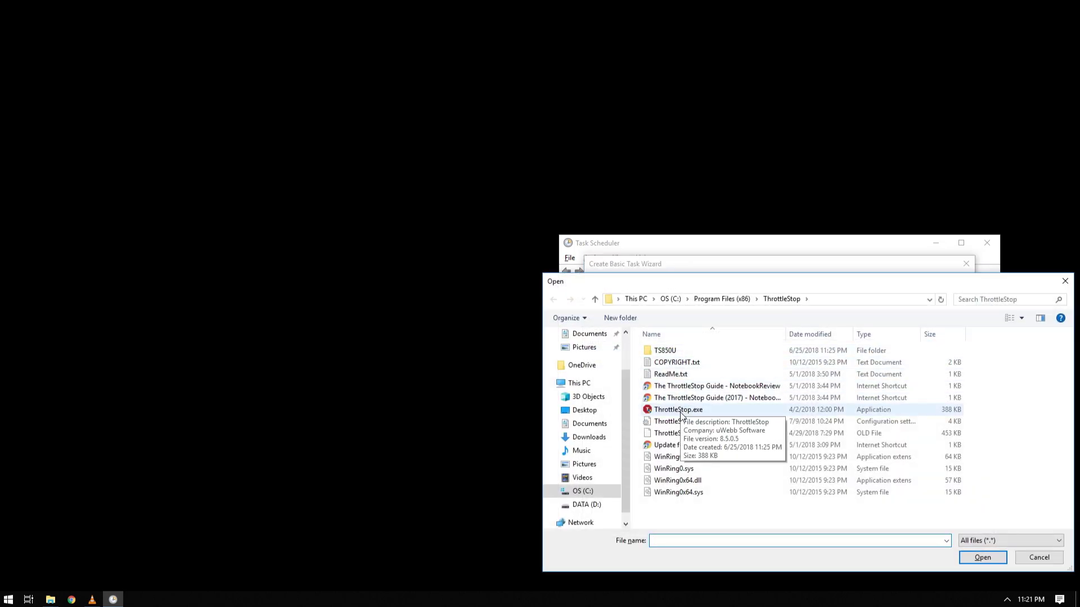
{"action": "left_click", "coordinate": [677, 409]}
{"action": "left_click", "coordinate": [982, 558]}
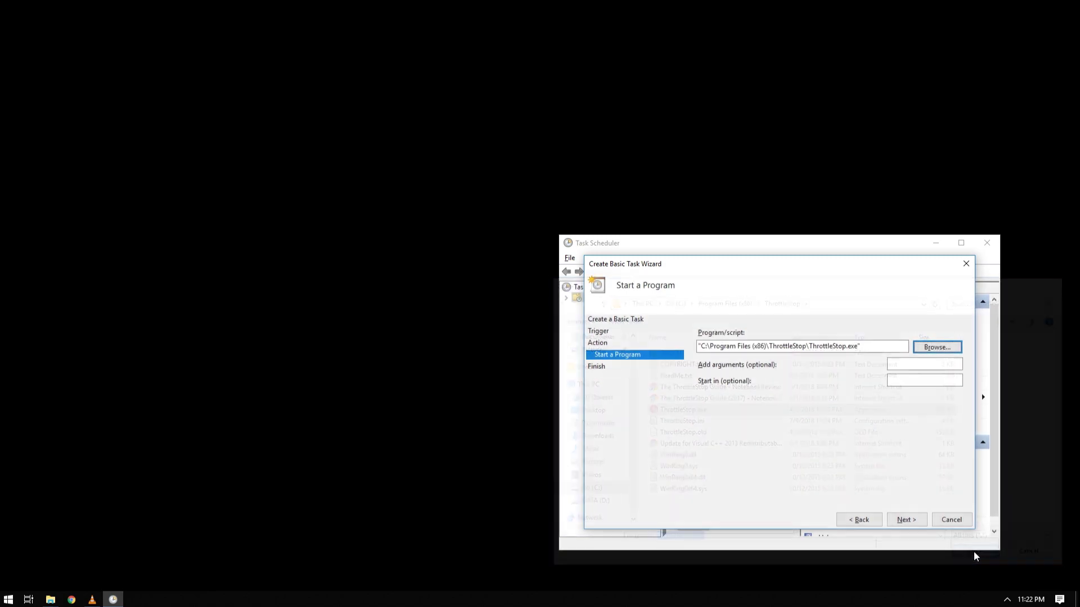
{"action": "left_click", "coordinate": [910, 520]}
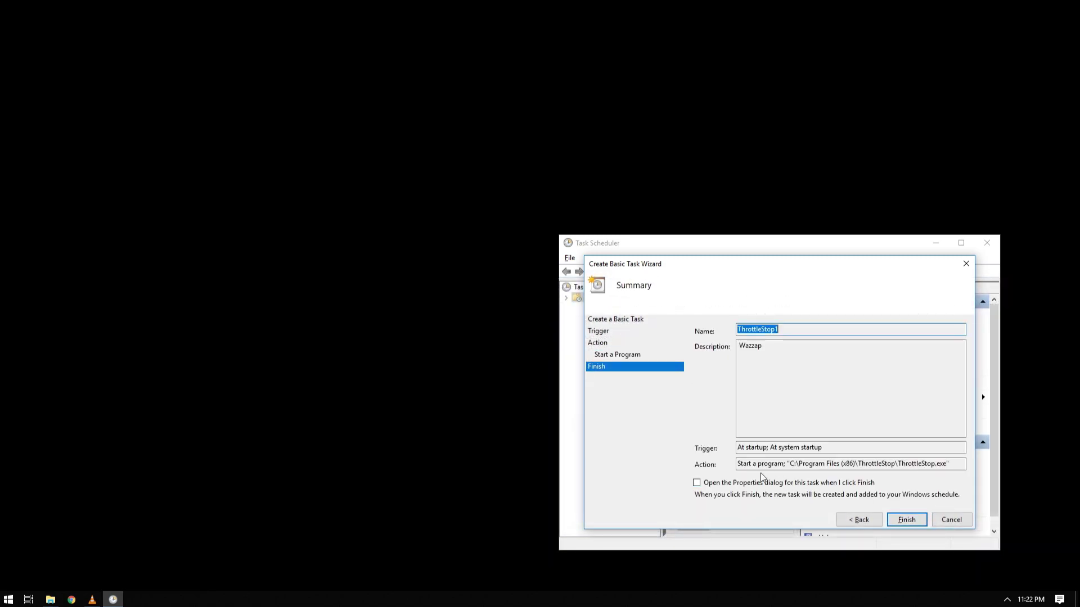
{"action": "left_click", "coordinate": [697, 483]}
{"action": "left_click", "coordinate": [907, 520]}
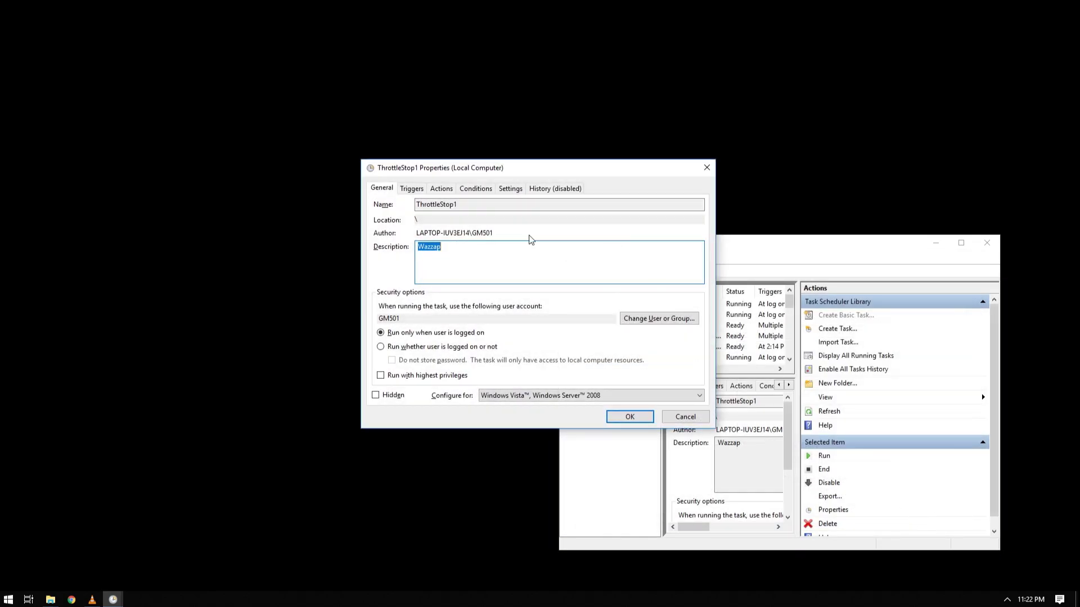
Make the task run with highest privileges and configure it for Windows 10.
{"action": "left_click", "coordinate": [382, 188]}
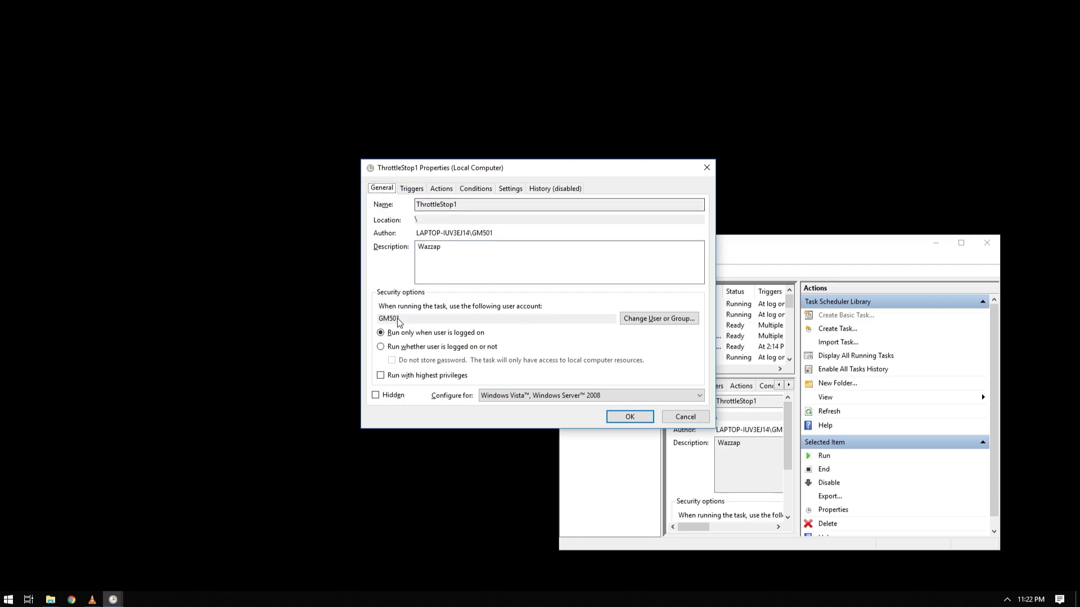
{"action": "left_click", "coordinate": [385, 375]}
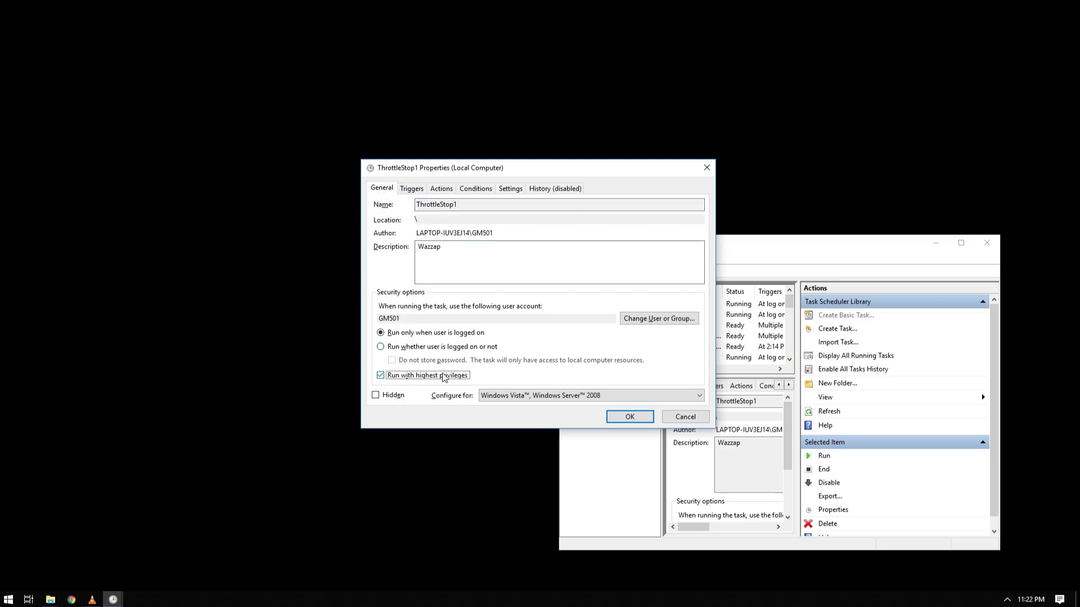
{"action": "left_click", "coordinate": [512, 396]}
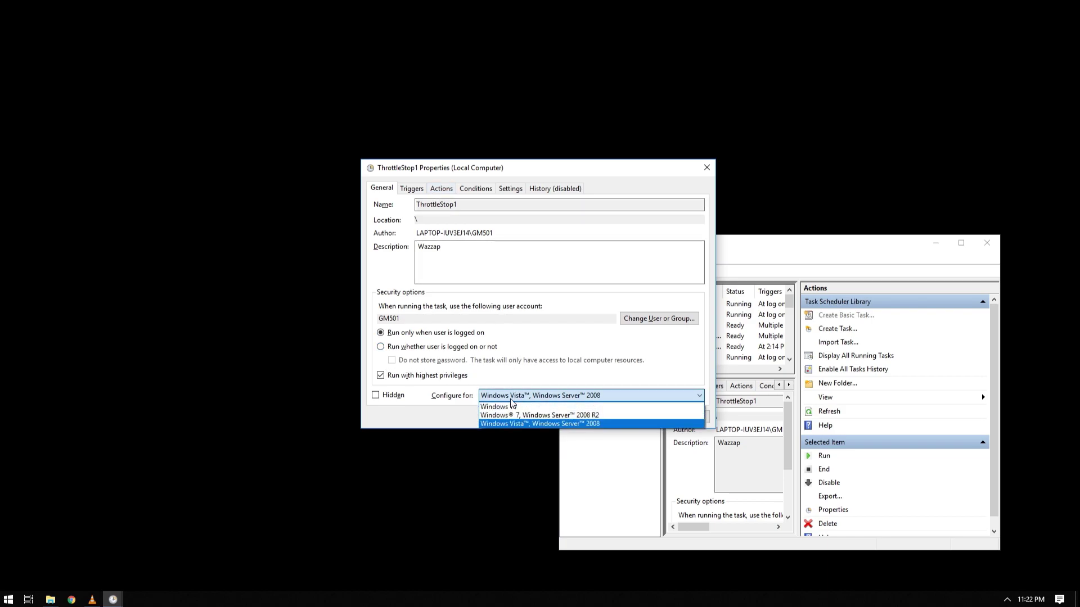
{"action": "left_click", "coordinate": [512, 406]}
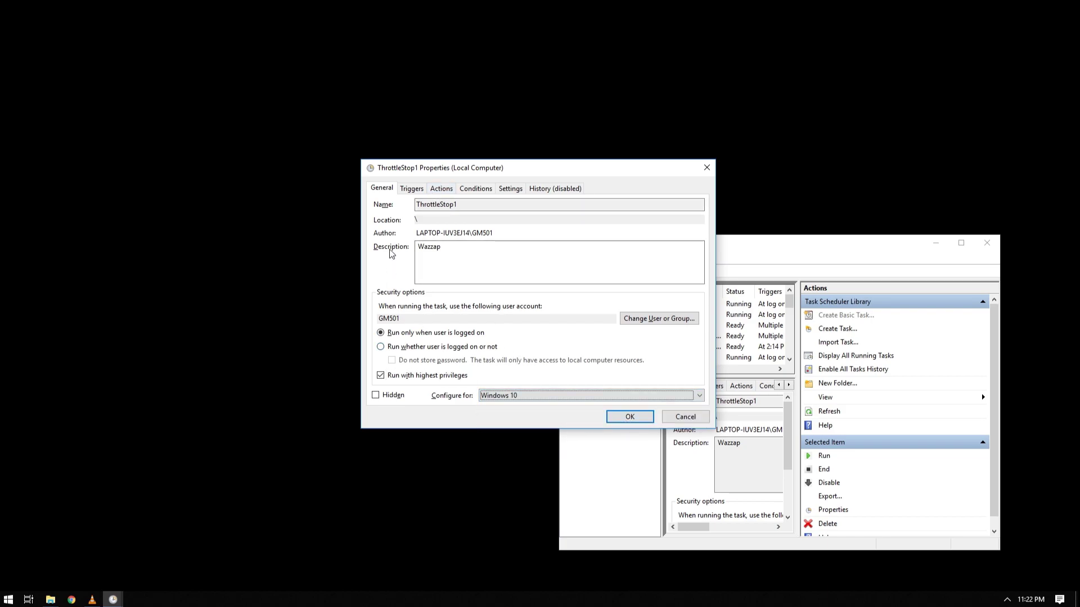
Remove the task's AC power requirement and its rule to stop after running longer than 3 days, keeping the trigger and action as set.
{"action": "left_click", "coordinate": [413, 190]}
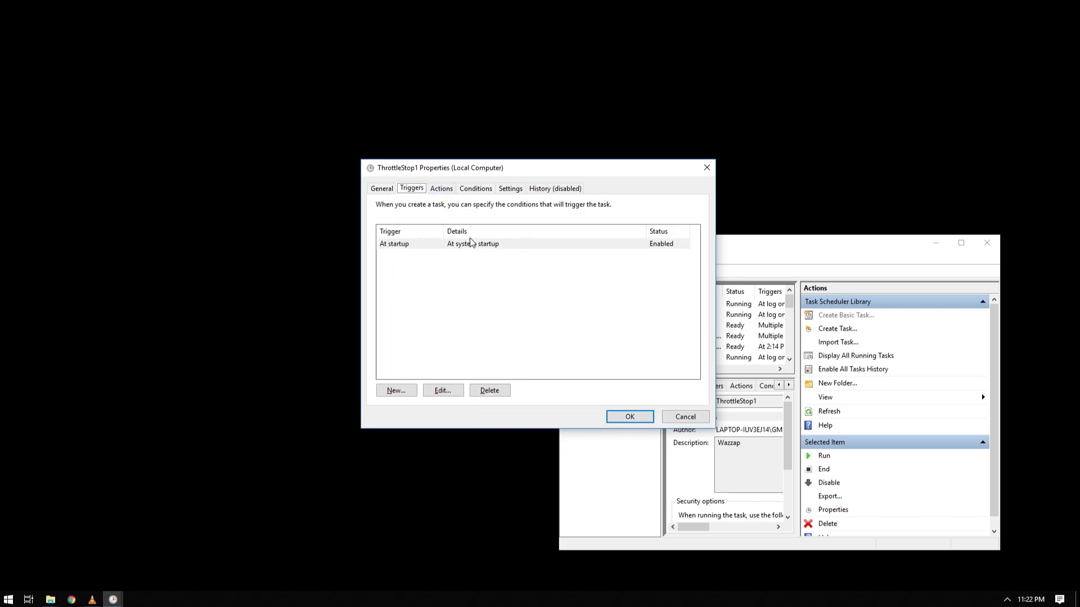
{"action": "left_click", "coordinate": [441, 191]}
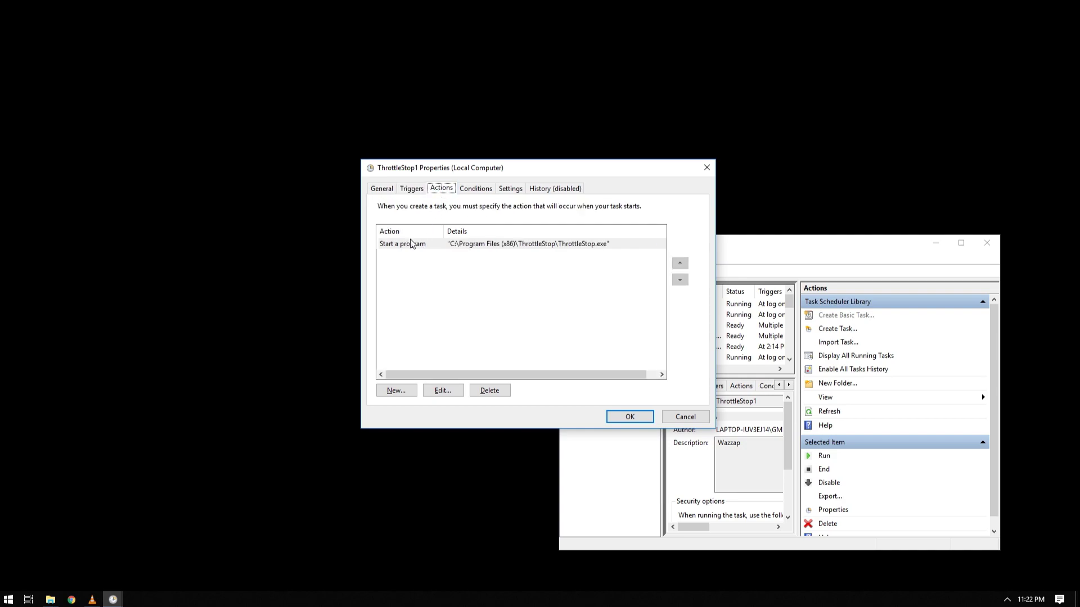
{"action": "left_click", "coordinate": [478, 190]}
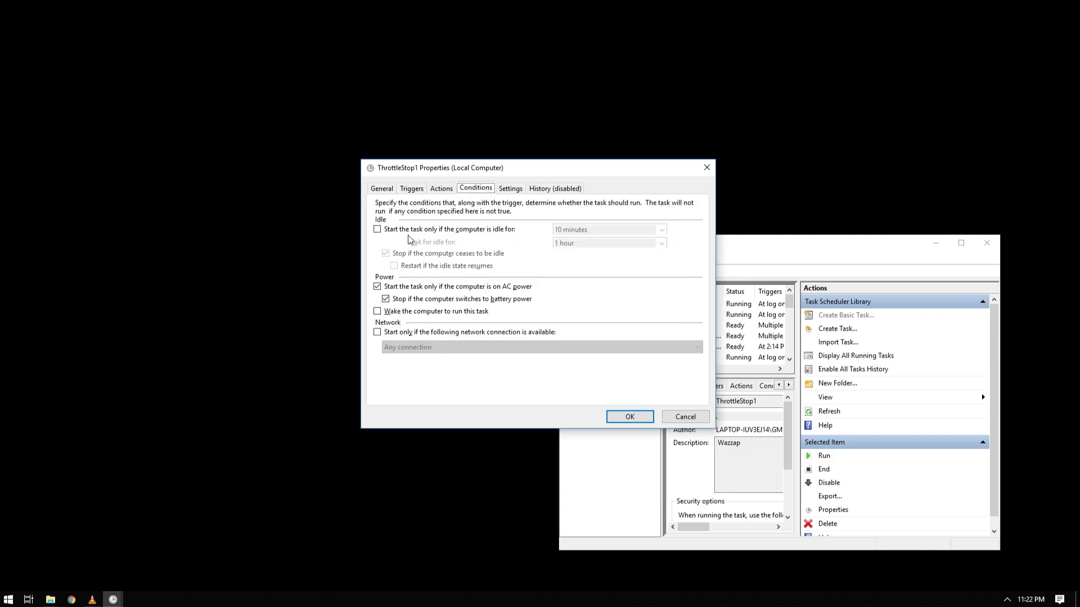
{"action": "left_click", "coordinate": [378, 287]}
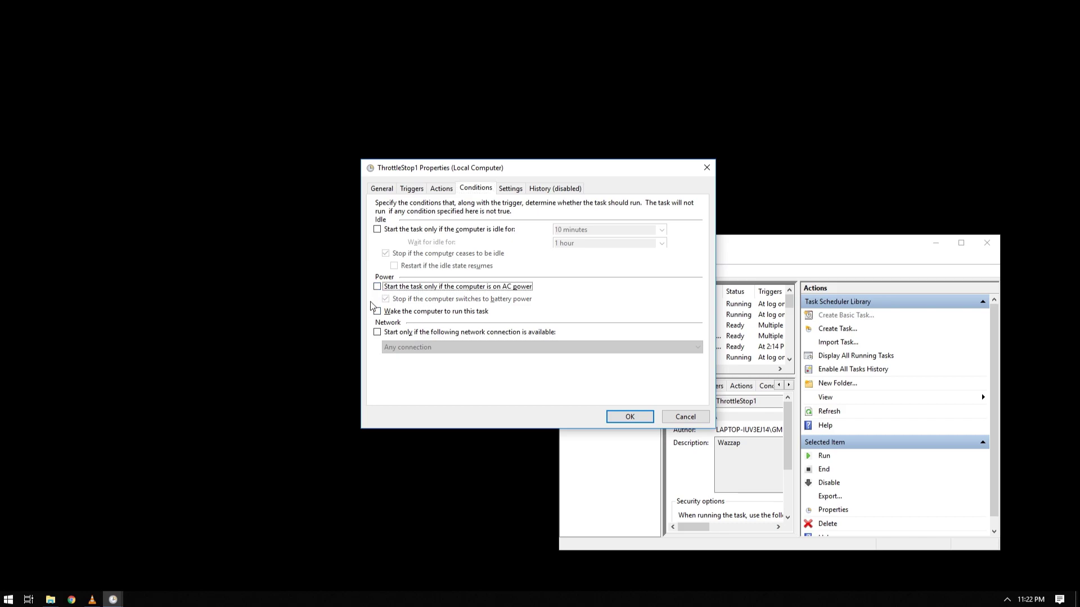
{"action": "left_click", "coordinate": [511, 190]}
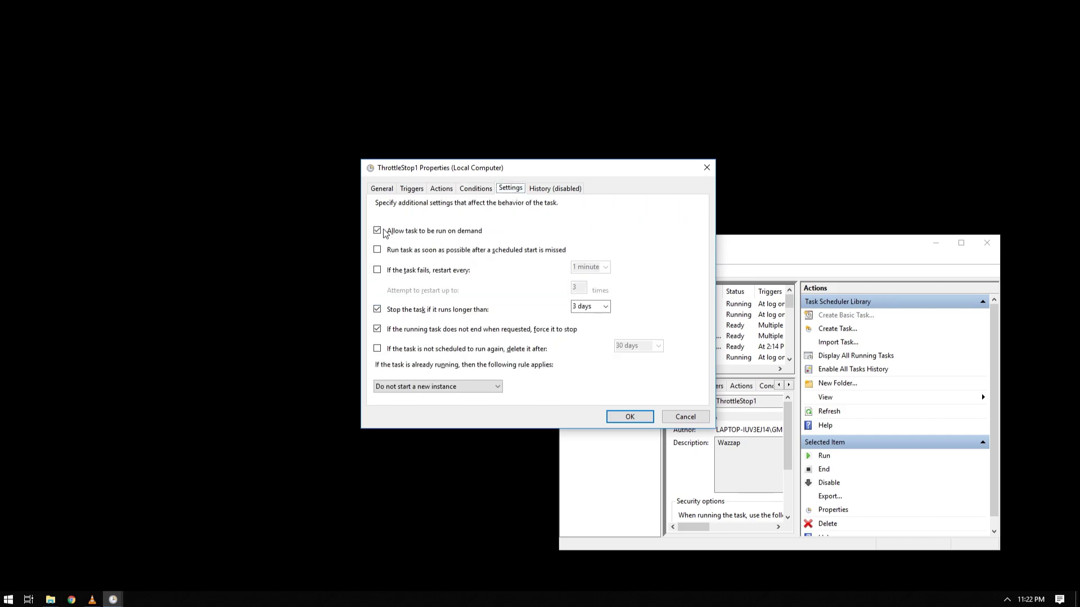
{"action": "left_click", "coordinate": [377, 309]}
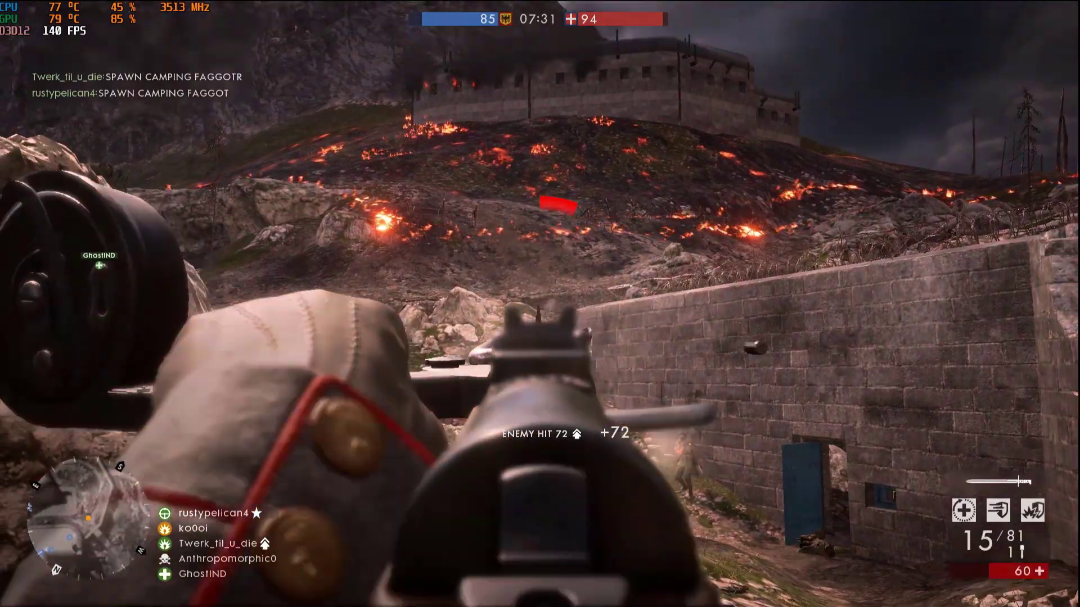
{"action": "left_click", "coordinate": [538, 304]}
{"action": "key", "text": "w"}
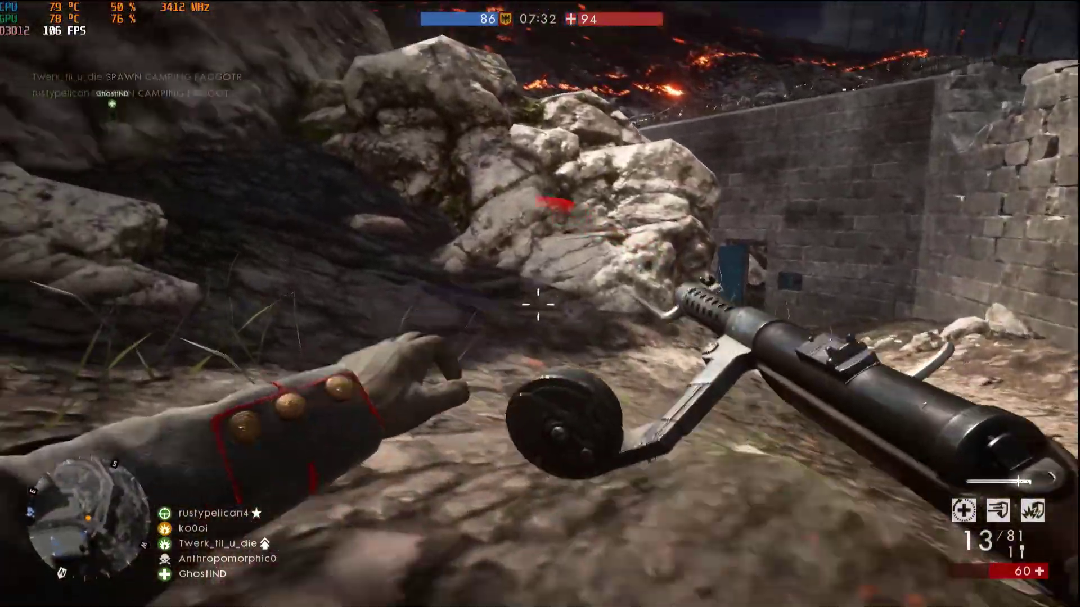
{"action": "key", "text": "r"}
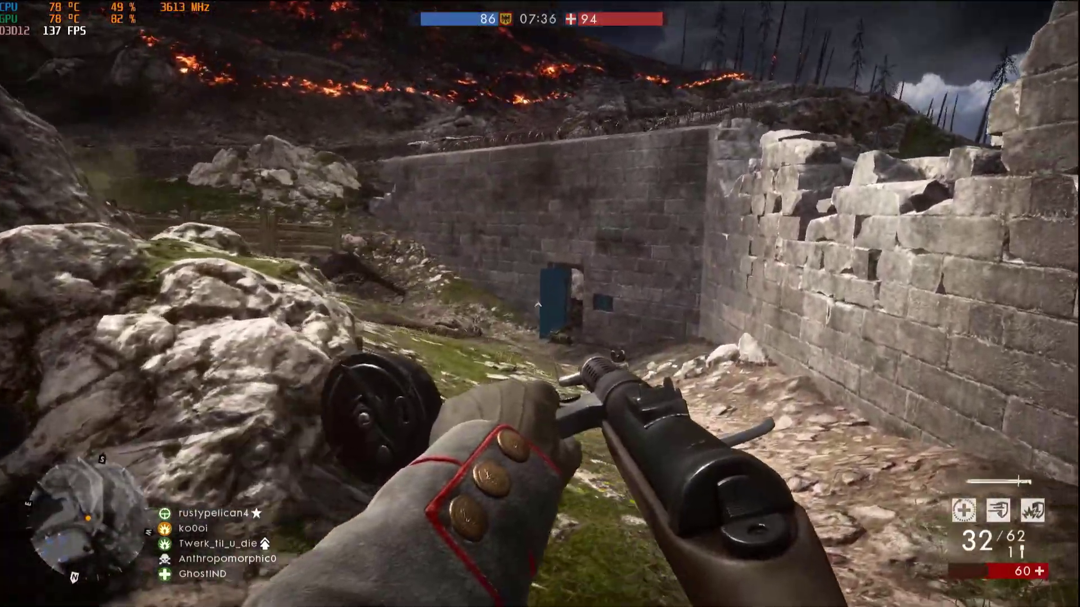
{"action": "key", "text": "w"}
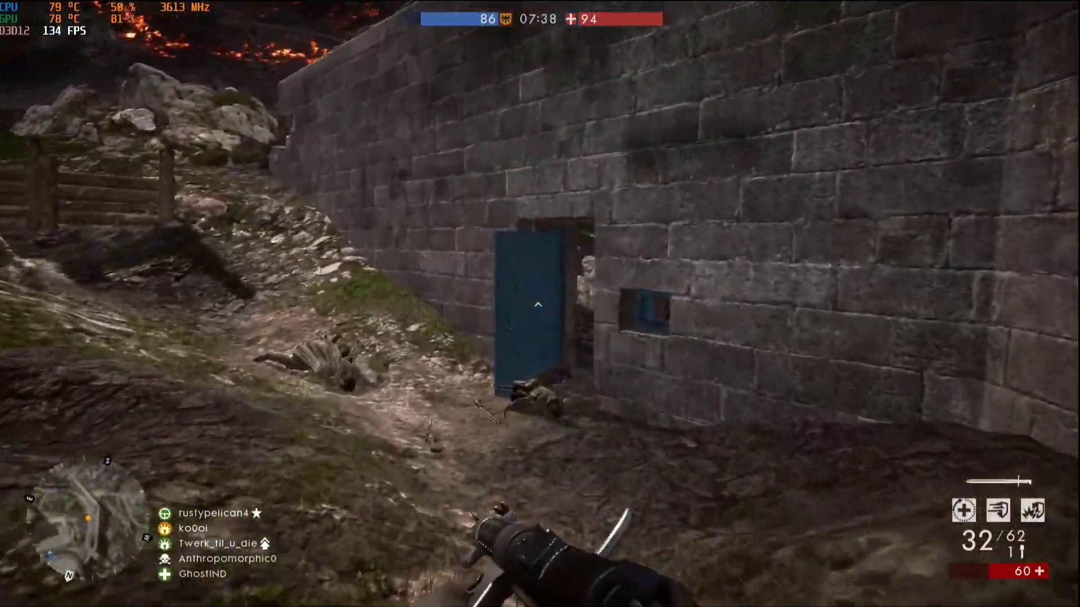
{"action": "key", "text": "w"}
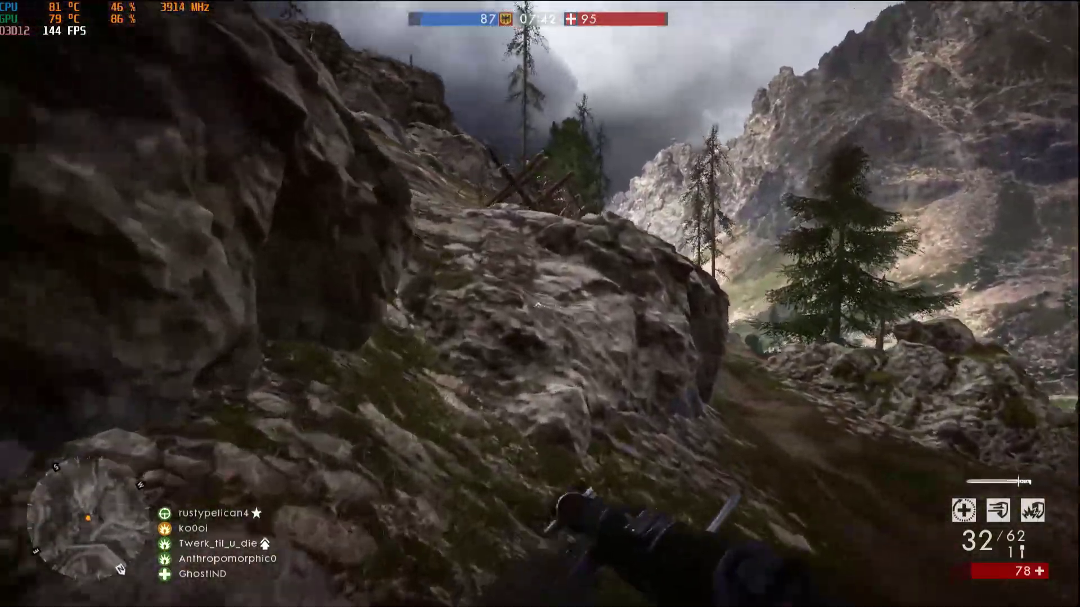
{"action": "key", "text": "w"}
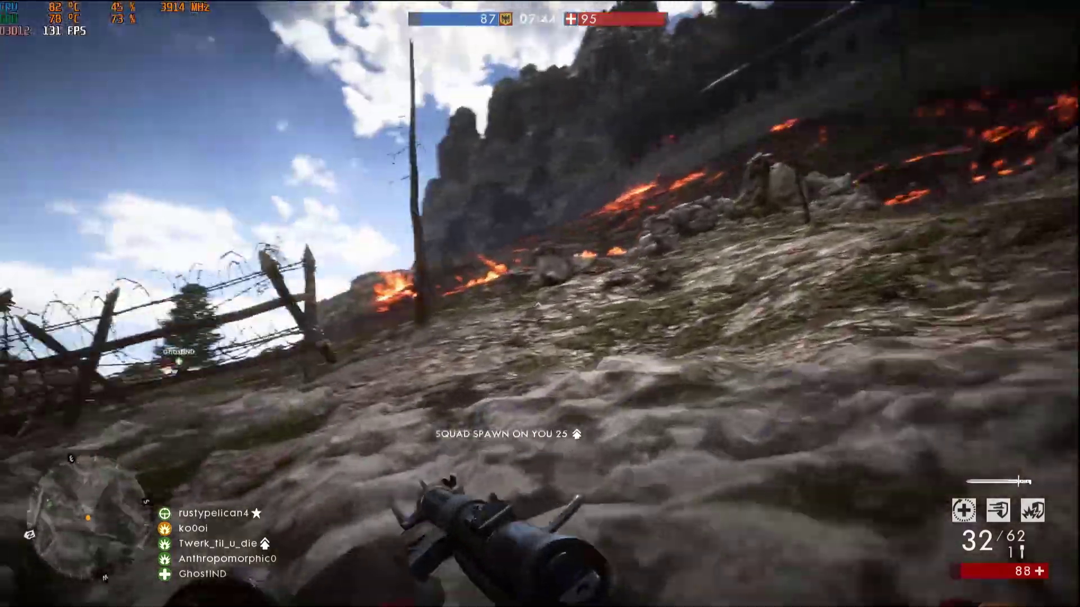
{"action": "key", "text": "w"}
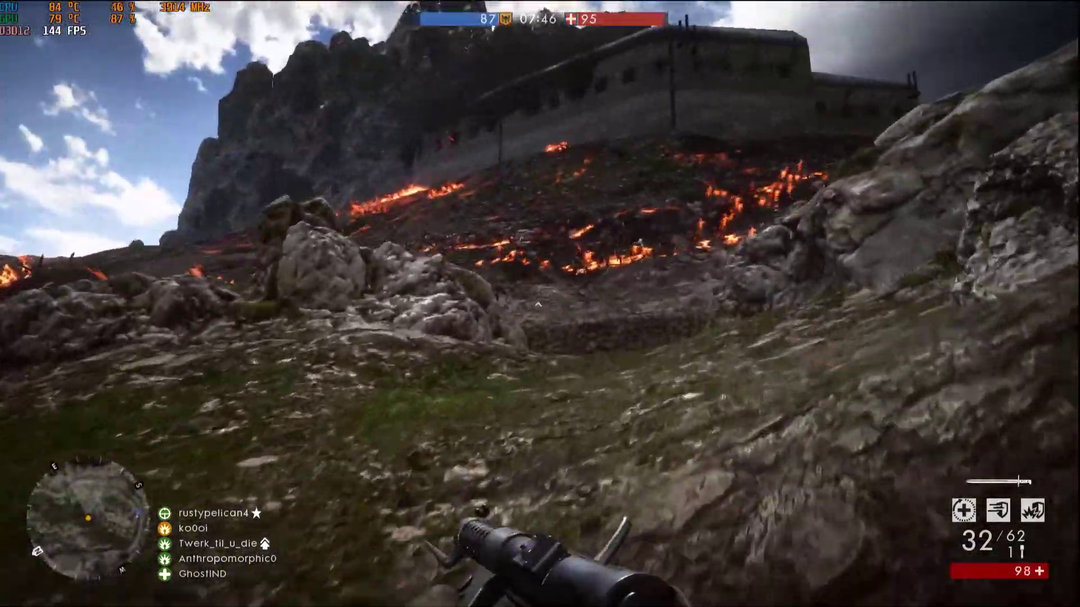
{"action": "key", "text": "w"}
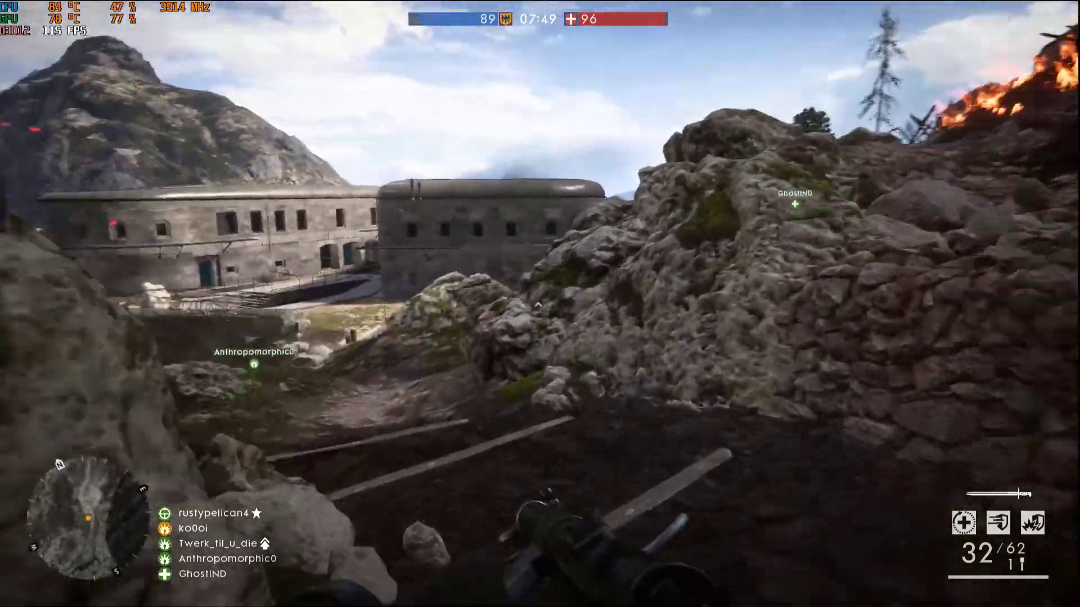
{"action": "key", "text": "w"}
{"action": "right_click", "coordinate": [539, 304]}
{"action": "left_click", "coordinate": [540, 303]}
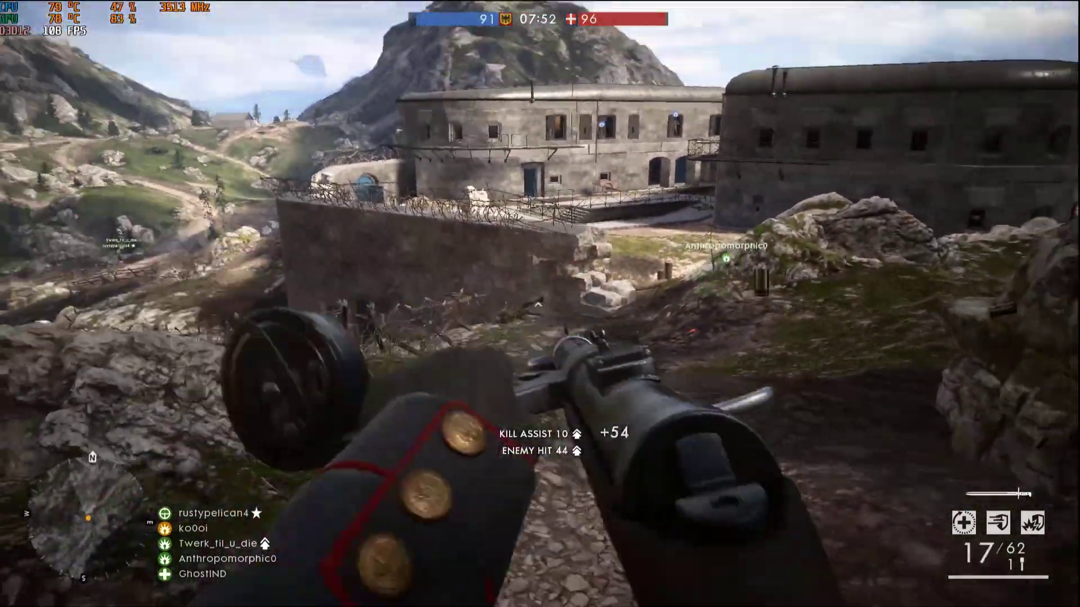
{"action": "key", "text": "shift+w"}
{"action": "key", "text": "shift+w"}
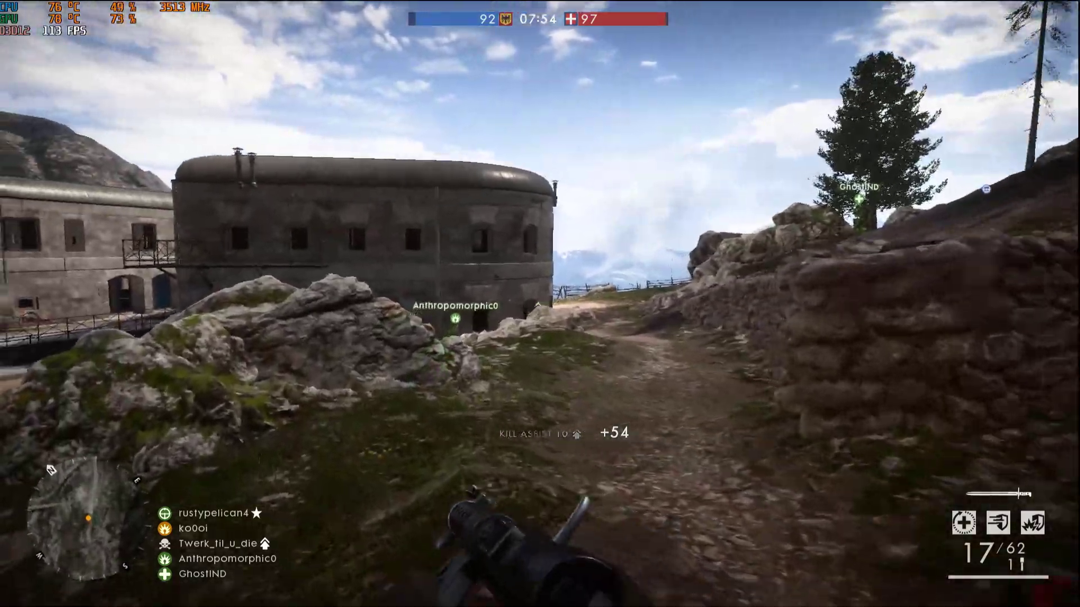
{"action": "key", "text": "space"}
{"action": "key", "text": "r"}
{"action": "key", "text": "w"}
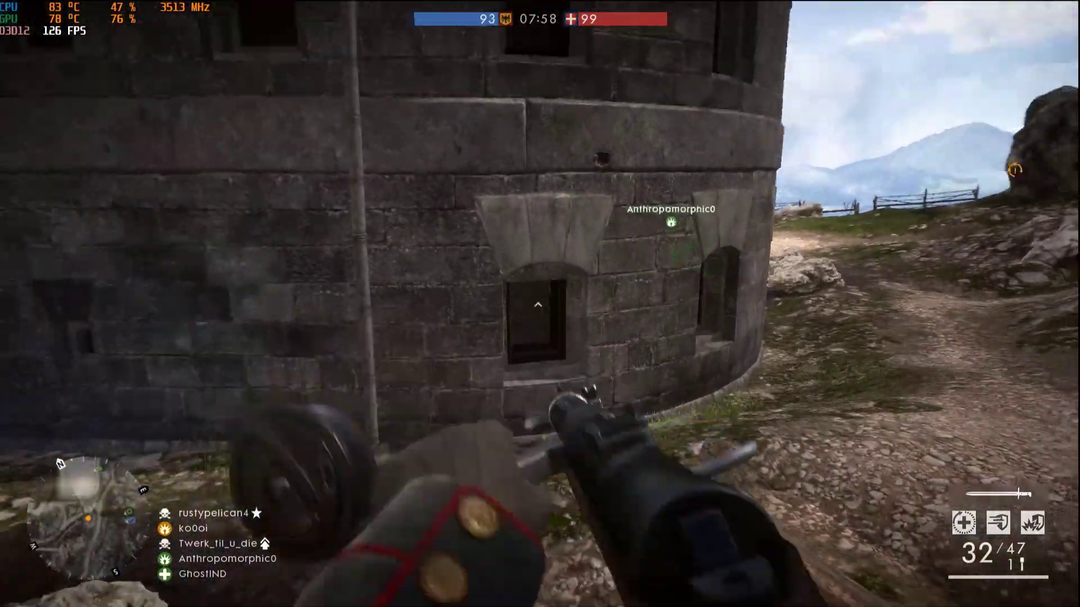
{"action": "key", "text": "w"}
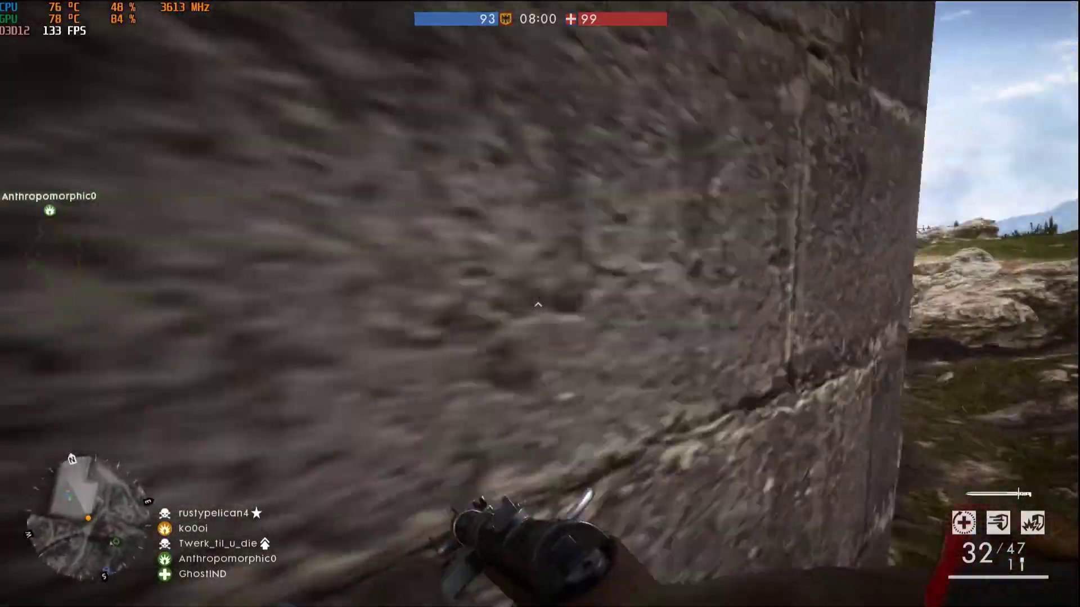